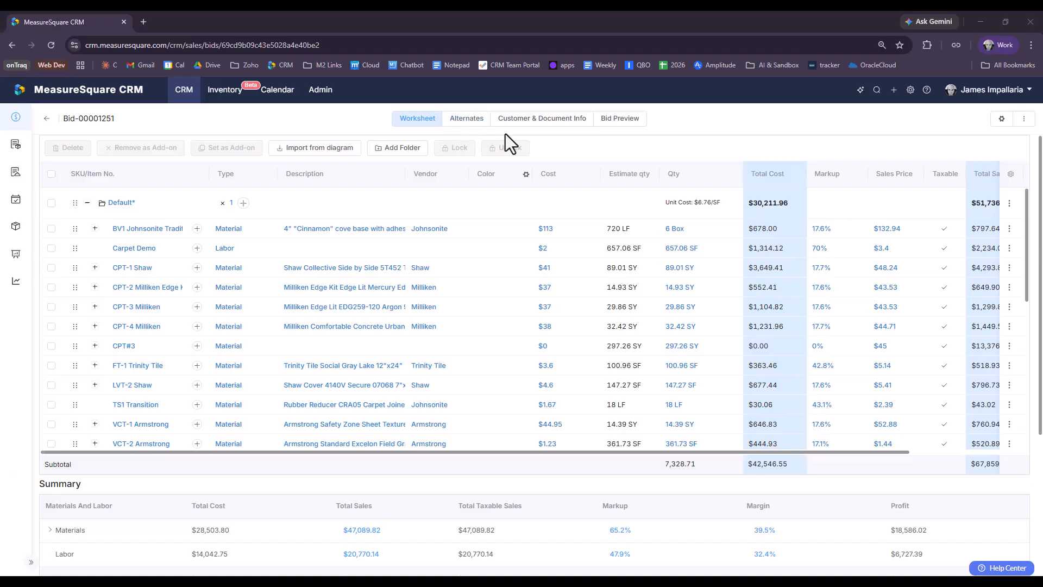
Step: On the Alternates tab, create alternate #1 named 'LVT VE' for bid Bid-00001251
{"action": "left_click", "coordinate": [468, 122]}
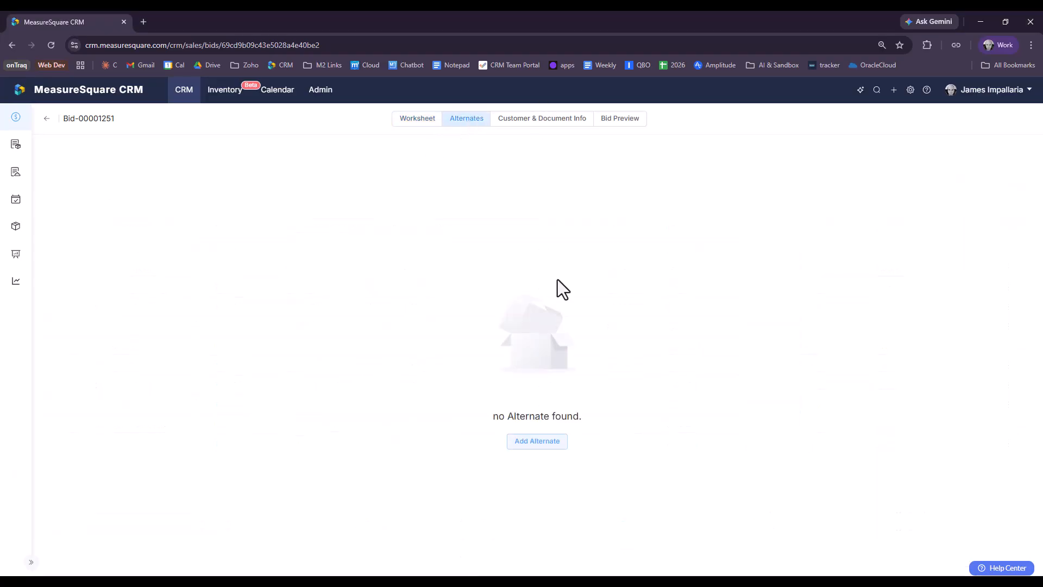
{"action": "left_click", "coordinate": [522, 448]}
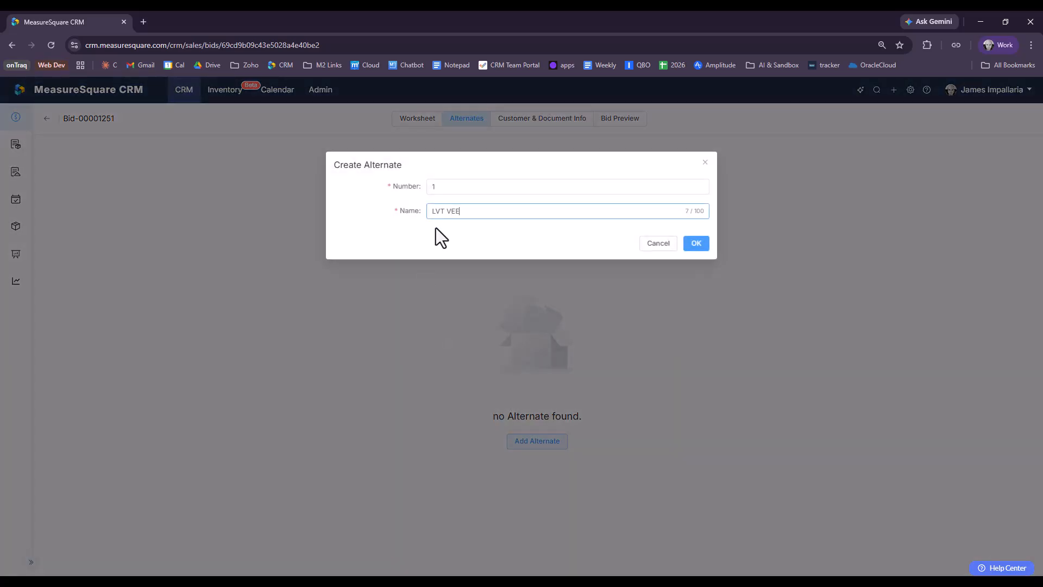
{"action": "left_click", "coordinate": [693, 245]}
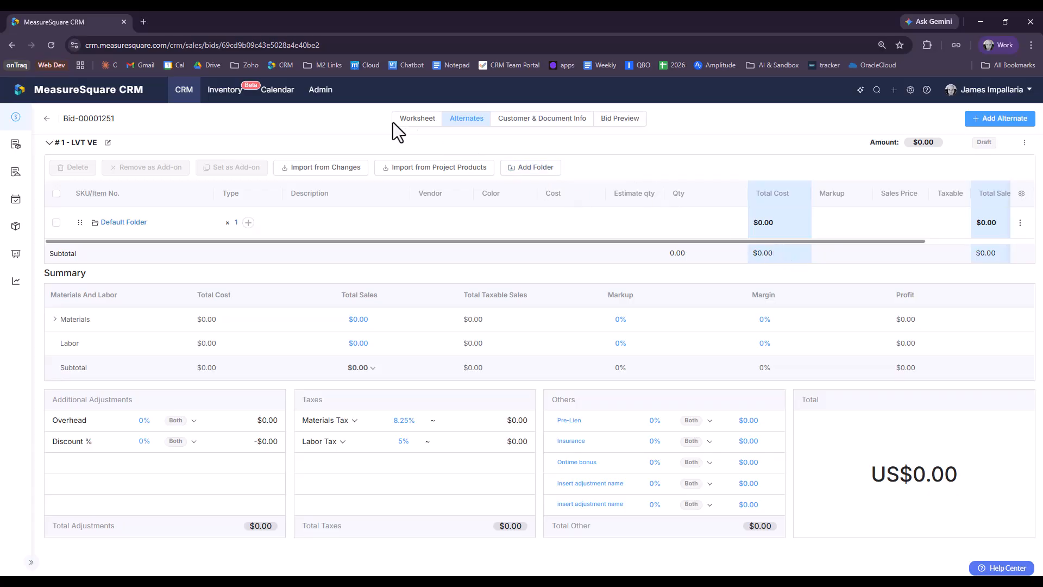
Step: Glance over the worksheet, then add a second alternate named '#2'
{"action": "left_click", "coordinate": [419, 122]}
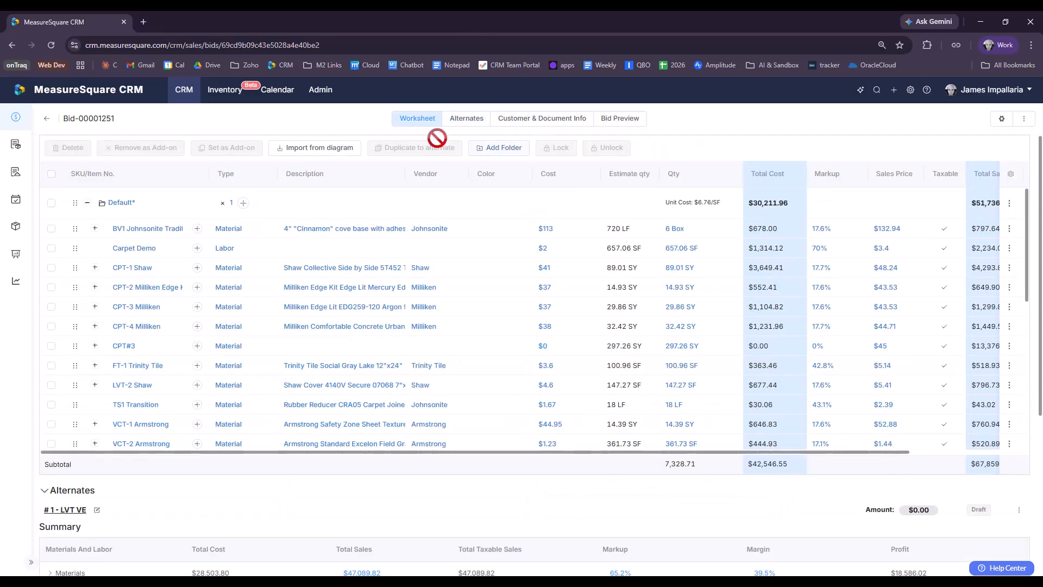
{"action": "scroll", "coordinate": [522, 478], "scroll_direction": "down", "scroll_amount": 1}
{"action": "scroll", "coordinate": [510, 488], "scroll_direction": "down", "scroll_amount": 1}
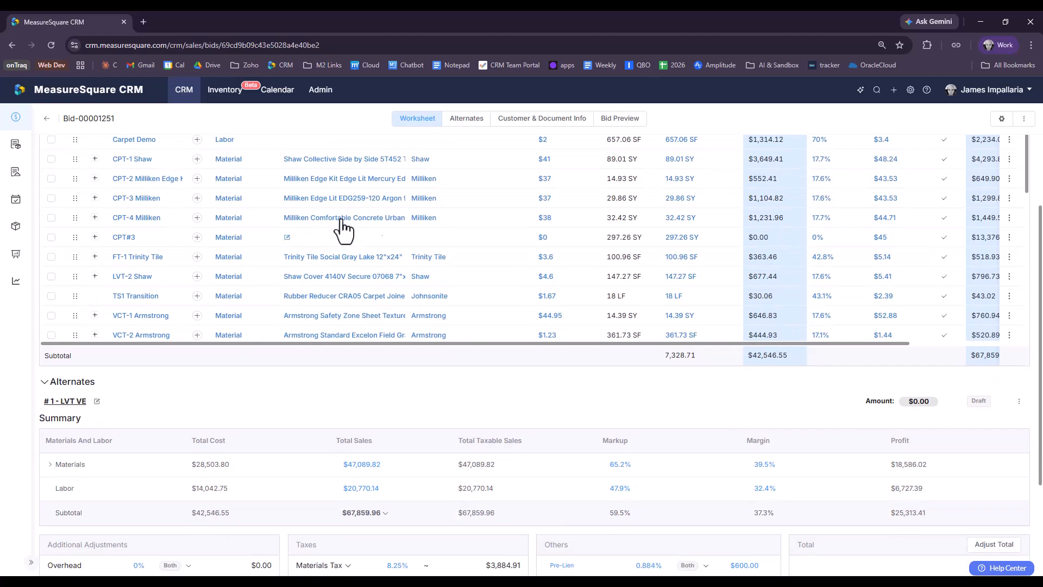
{"action": "left_click", "coordinate": [469, 122]}
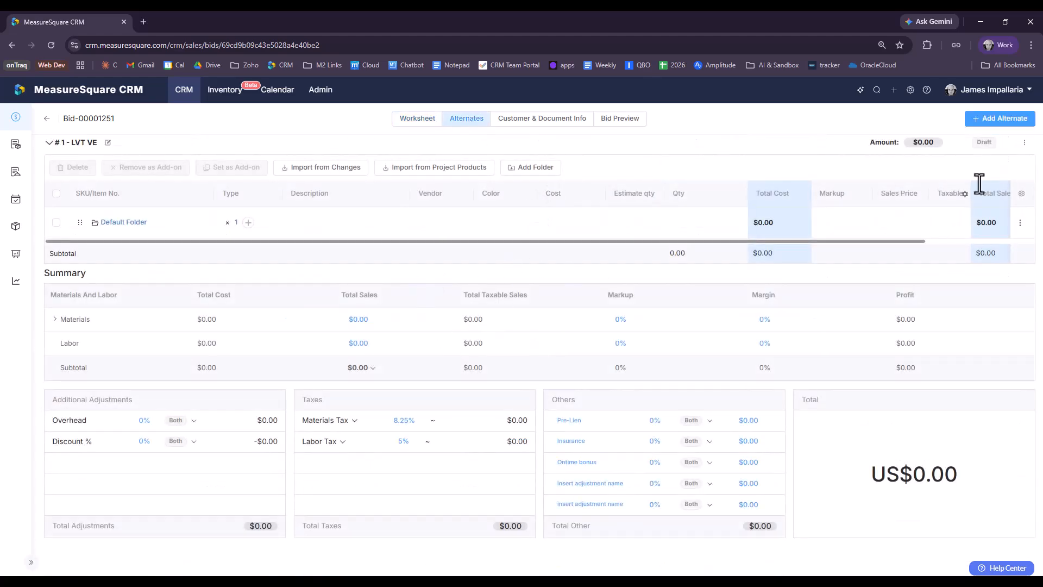
{"action": "left_click", "coordinate": [1005, 119]}
{"action": "left_click", "coordinate": [532, 212]}
{"action": "type", "text": "#2"}
{"action": "key", "text": "Return"}
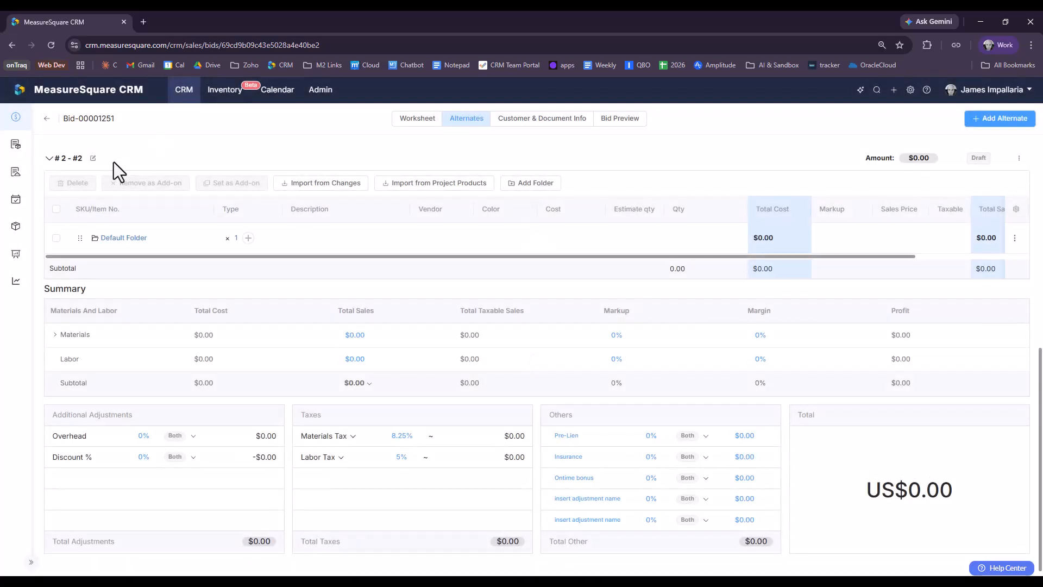
Step: Collapse both alternate sections, then re-expand alternate #1 to show its items
{"action": "left_click", "coordinate": [50, 432]}
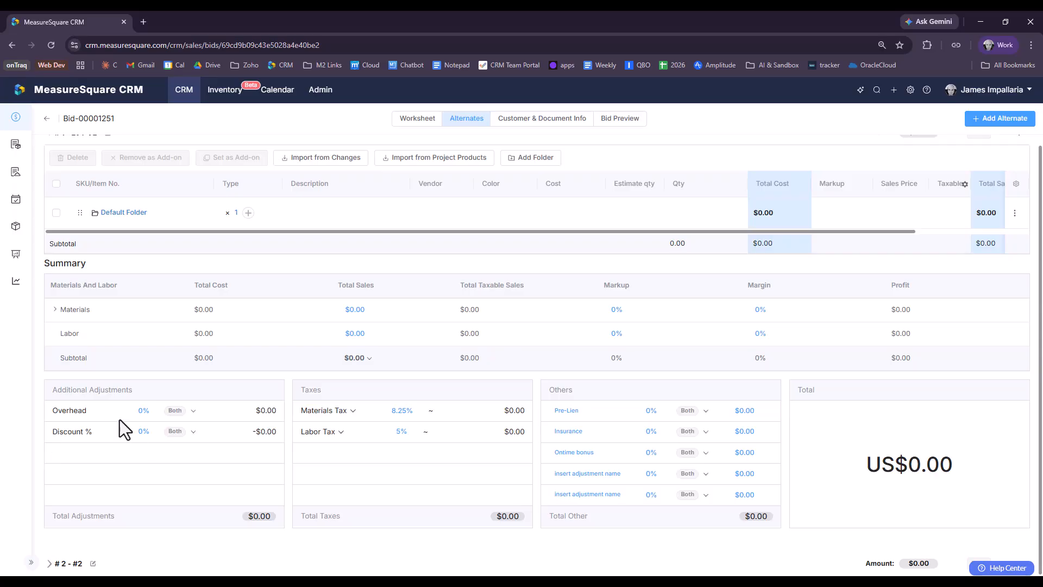
{"action": "scroll", "coordinate": [103, 343], "scroll_direction": "up", "scroll_amount": 1}
{"action": "left_click", "coordinate": [49, 142]}
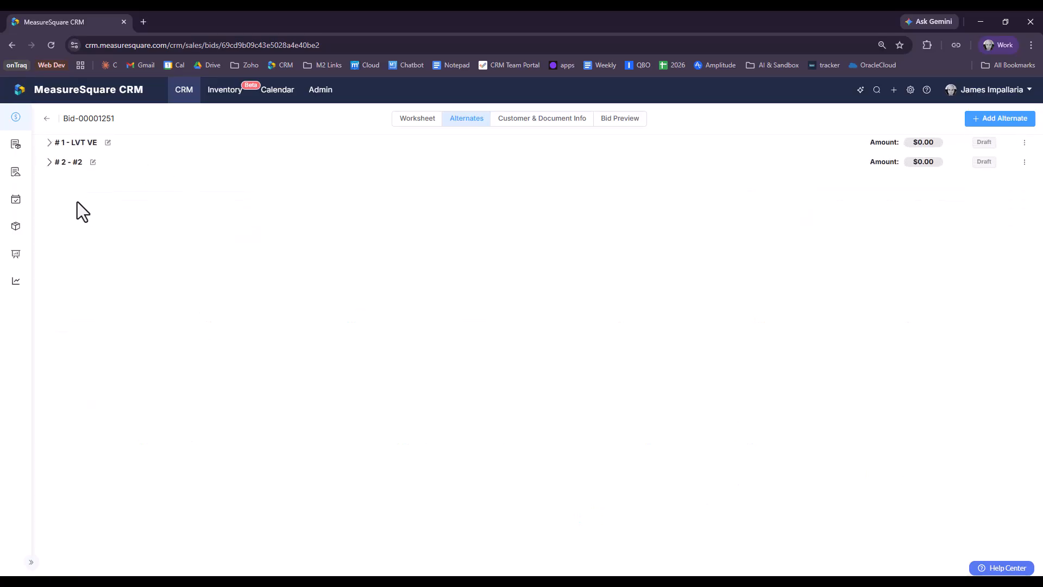
{"action": "left_click", "coordinate": [46, 146]}
{"action": "mouse_move", "coordinate": [13, 147]}
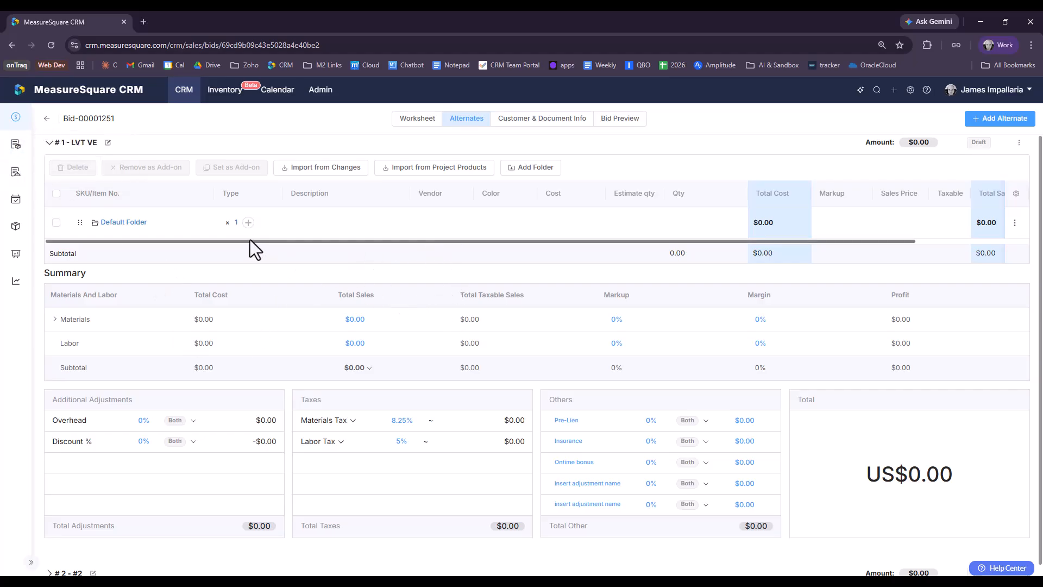
{"action": "mouse_move", "coordinate": [248, 222]}
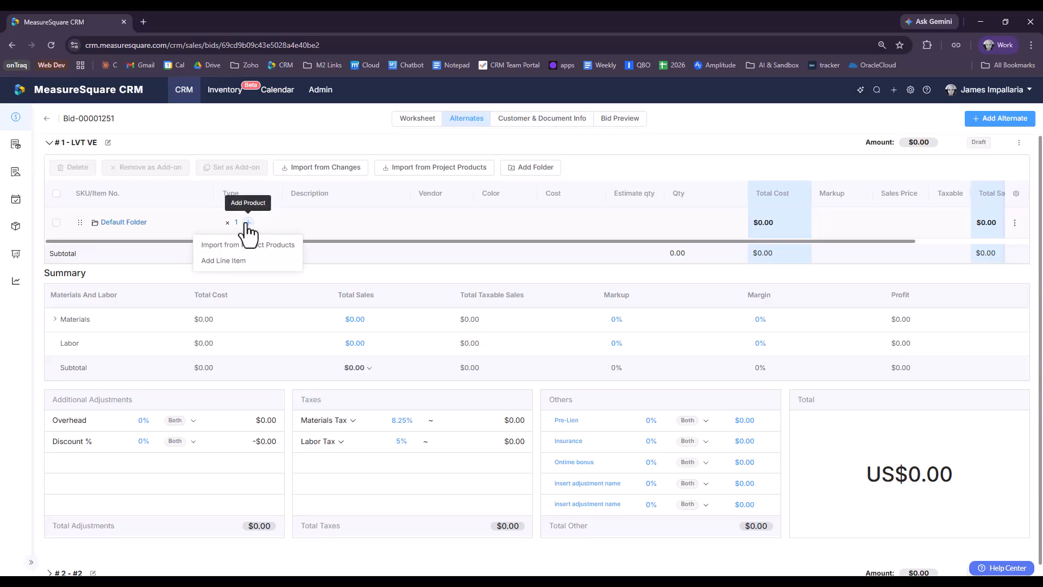
Step: Add blank line item New Item 1 to the Default Folder, browsing Project Products without importing
{"action": "left_click", "coordinate": [235, 261]}
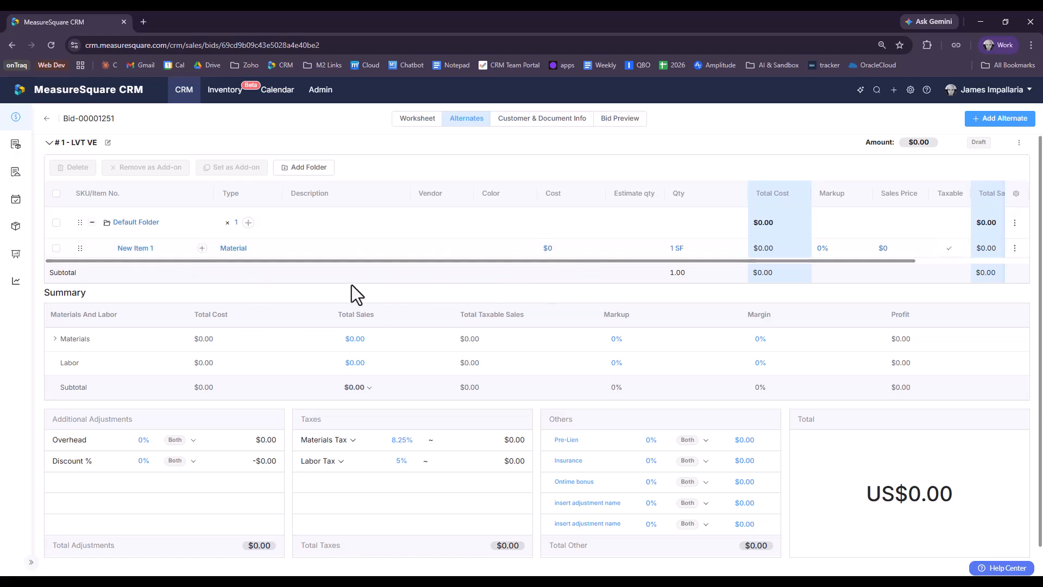
{"action": "left_click", "coordinate": [248, 223]}
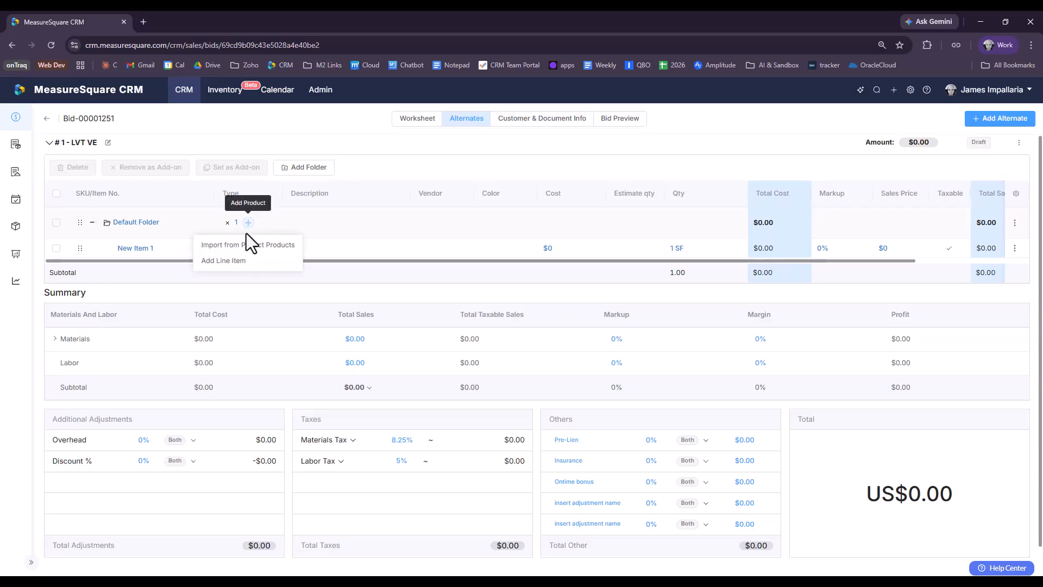
{"action": "left_click", "coordinate": [241, 246]}
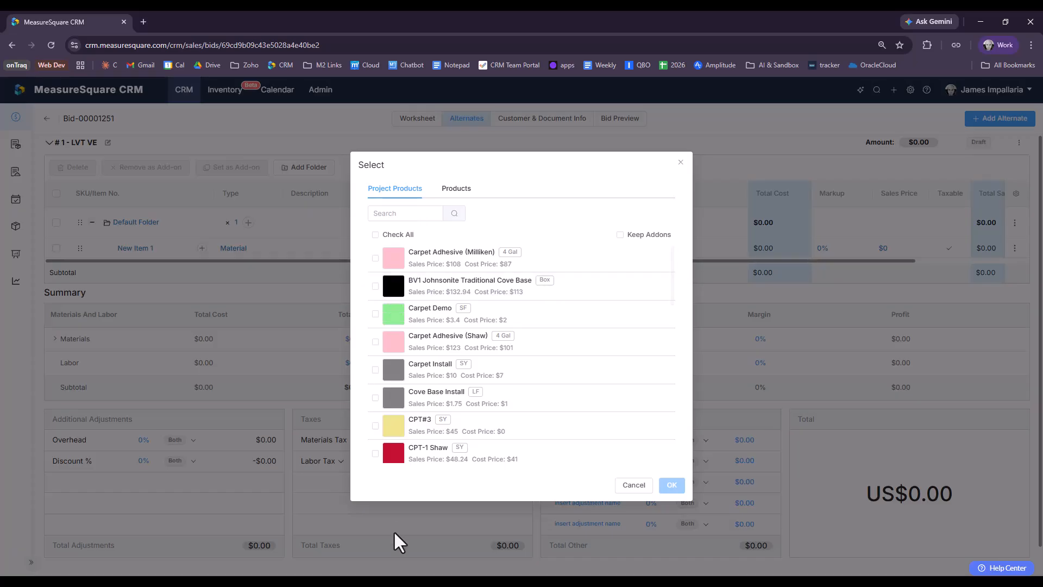
{"action": "left_click", "coordinate": [459, 191]}
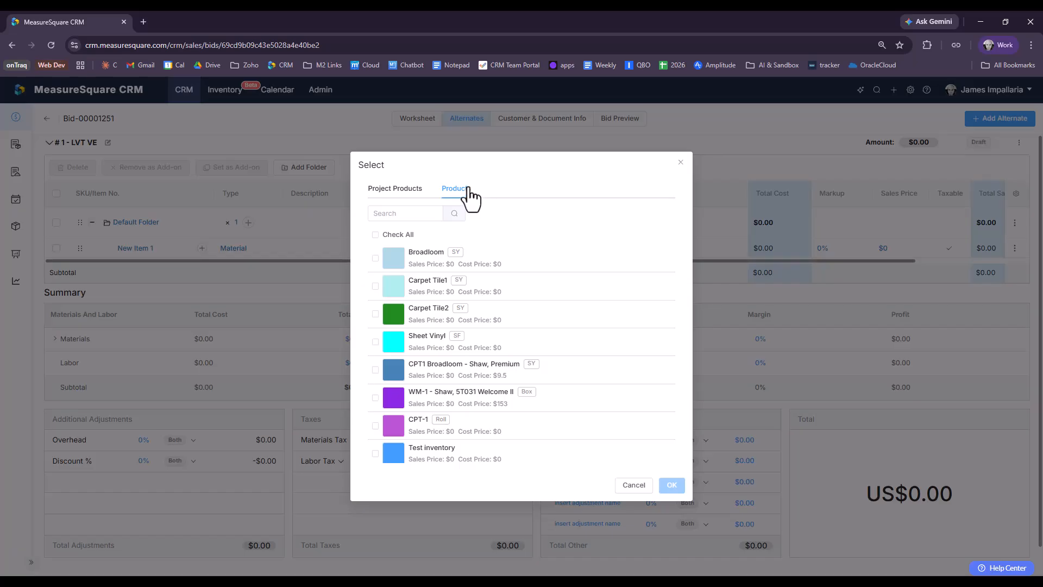
{"action": "left_click", "coordinate": [681, 162]}
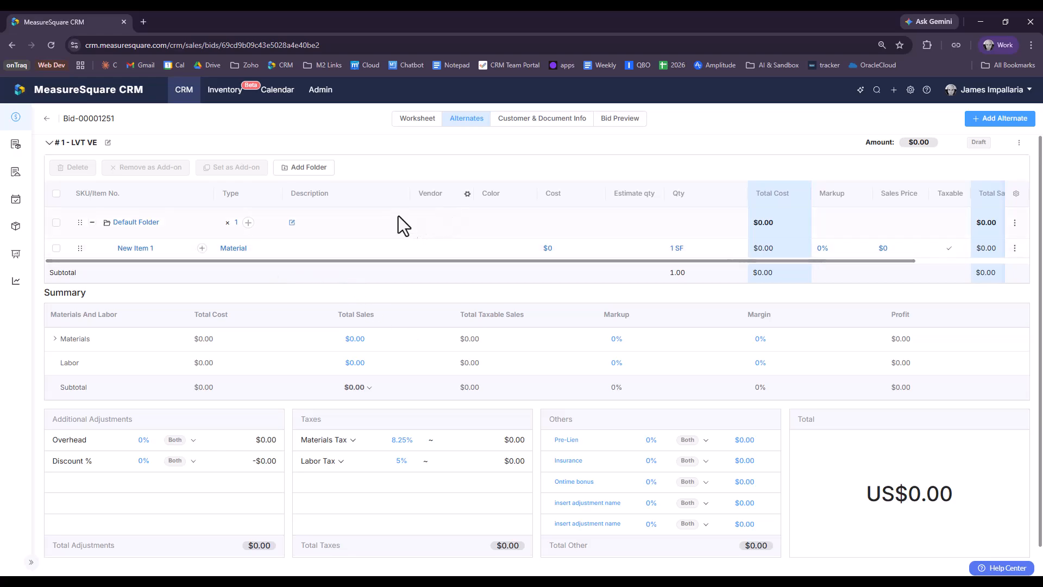
Step: On the worksheet, collapse Default, Phase 1st and Phase 2nd, and select LVT-2 Shaw in Phase 3rd
{"action": "left_click", "coordinate": [418, 119]}
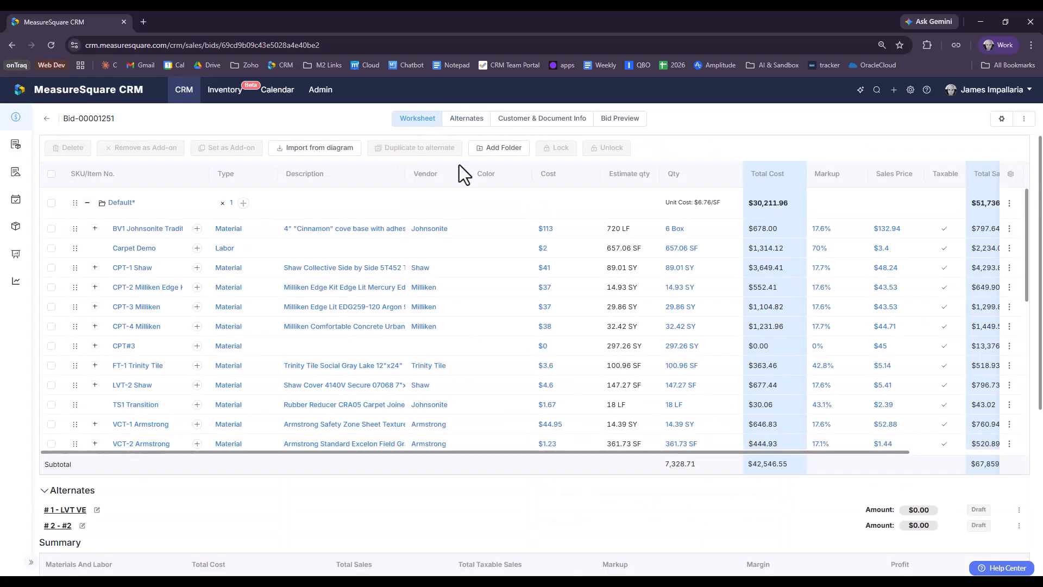
{"action": "left_click", "coordinate": [87, 202]}
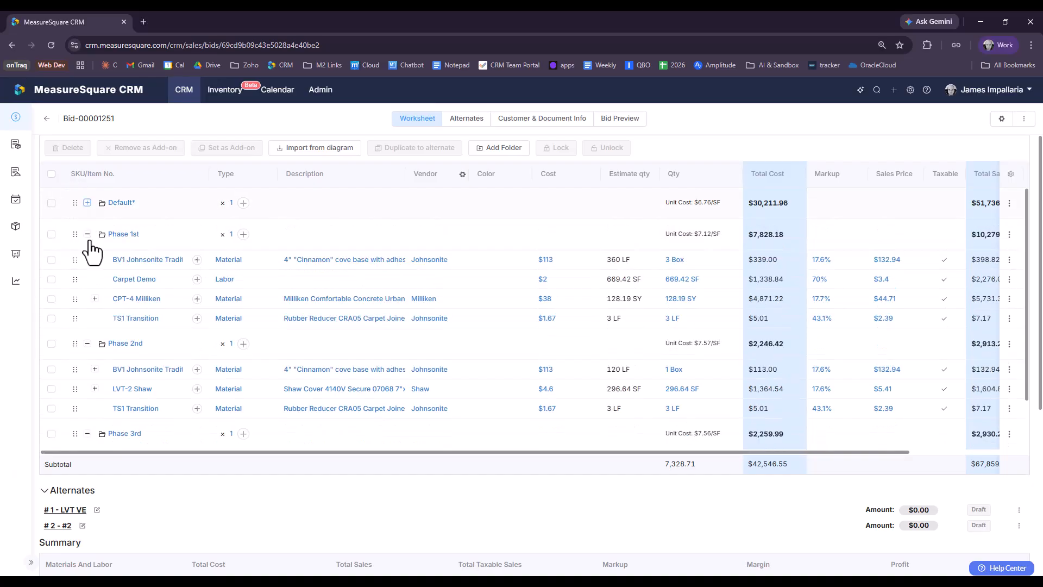
{"action": "left_click", "coordinate": [86, 234]}
{"action": "left_click", "coordinate": [87, 265]}
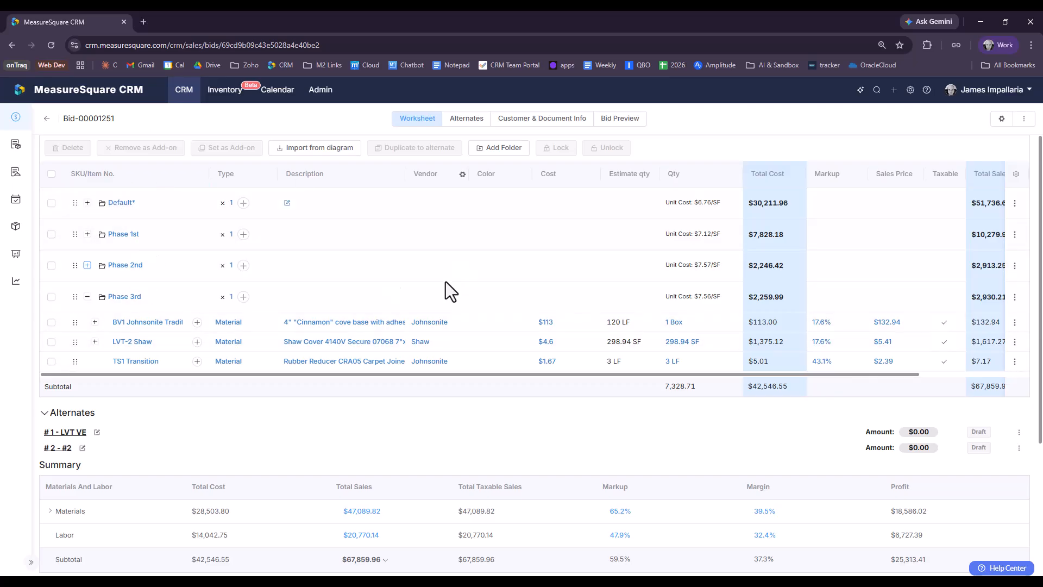
{"action": "left_click", "coordinate": [51, 341]}
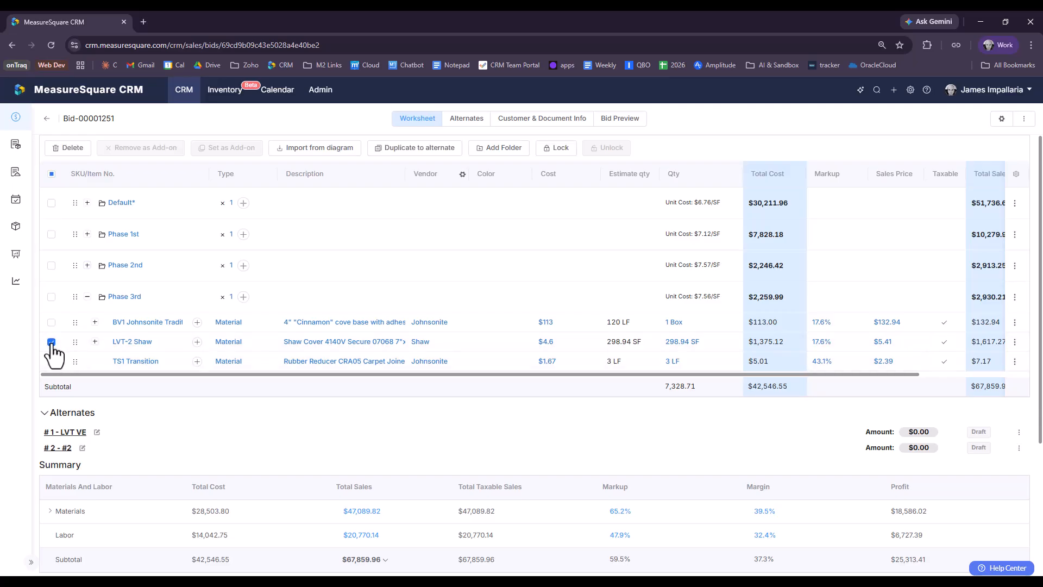
{"action": "left_click", "coordinate": [94, 341]}
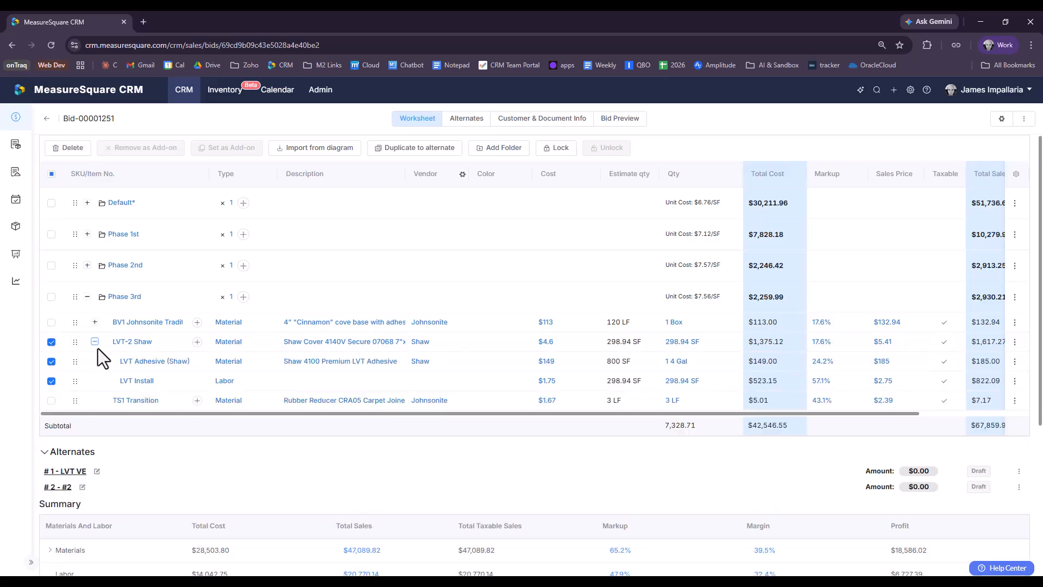
Step: Duplicate LVT-2 Shaw and its items into the Default Folder of #1 - LVT VE
{"action": "left_click", "coordinate": [388, 151]}
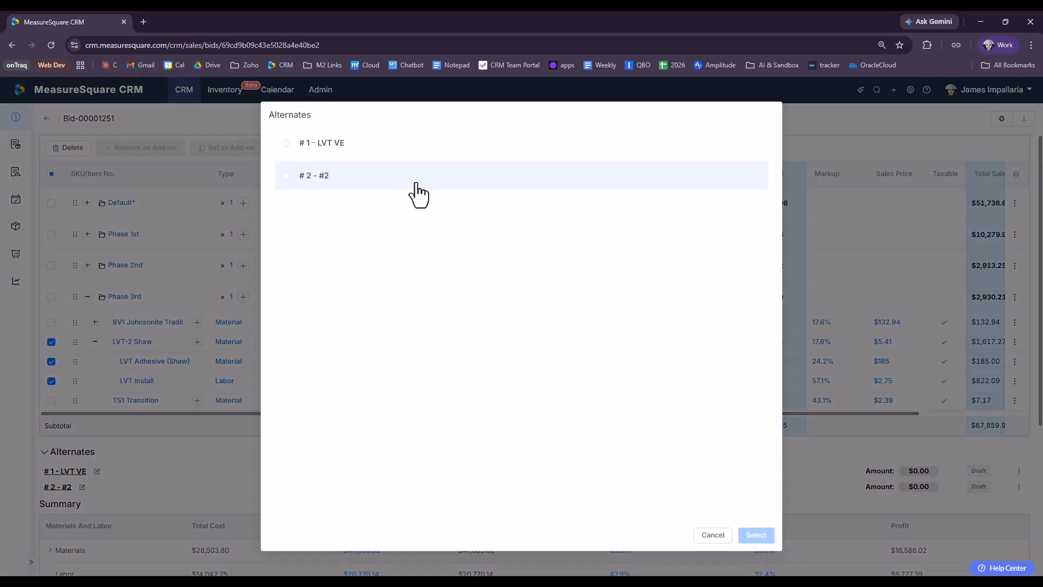
{"action": "left_click", "coordinate": [286, 143]}
{"action": "left_click", "coordinate": [759, 535]}
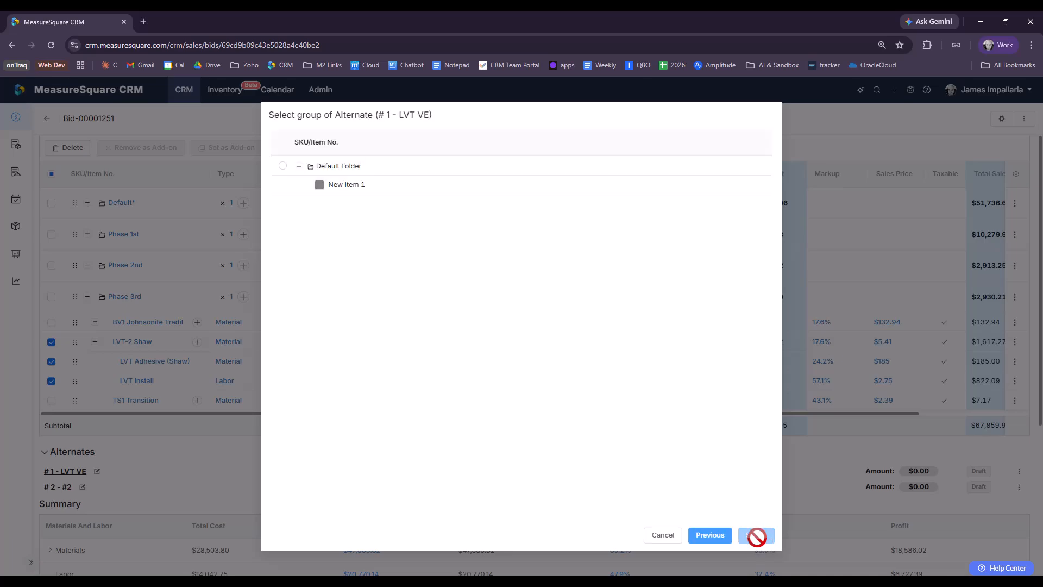
{"action": "left_click", "coordinate": [282, 166]}
{"action": "left_click", "coordinate": [754, 532]}
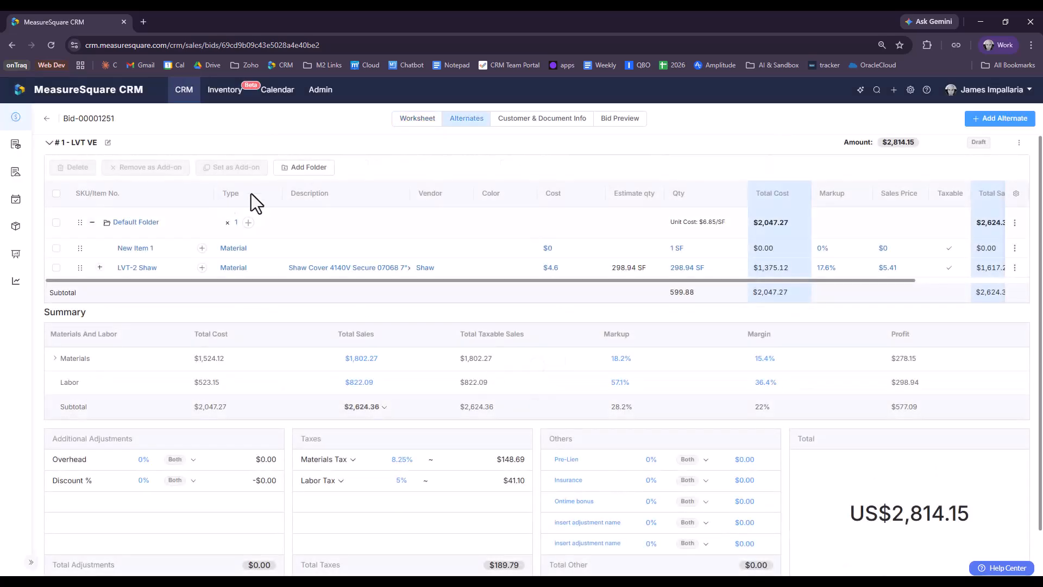
Step: Delete the blank New Item 1 line from alternate #1
{"action": "left_click", "coordinate": [56, 247]}
{"action": "left_click", "coordinate": [75, 168]}
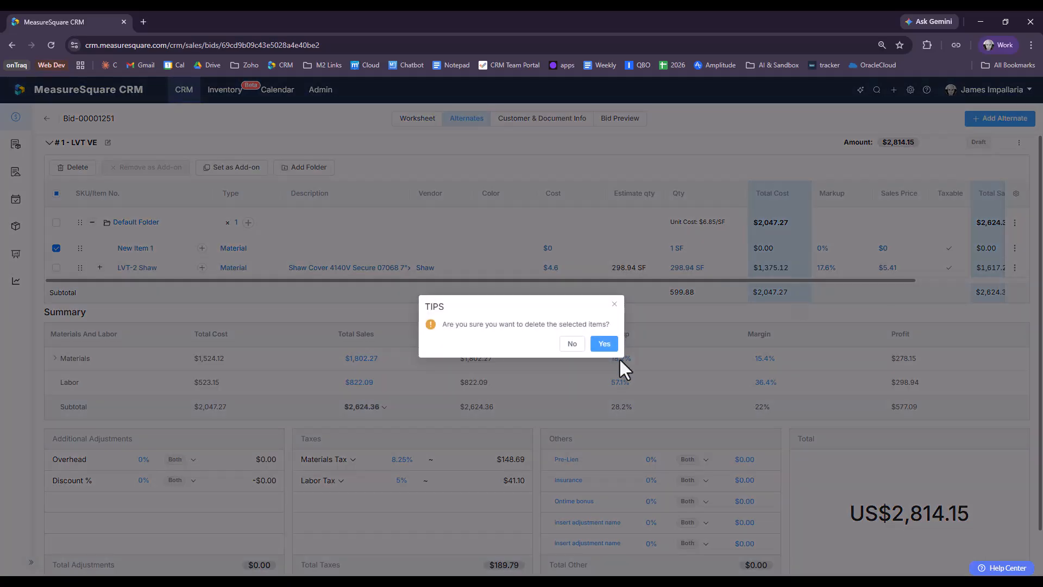
{"action": "left_click", "coordinate": [604, 343]}
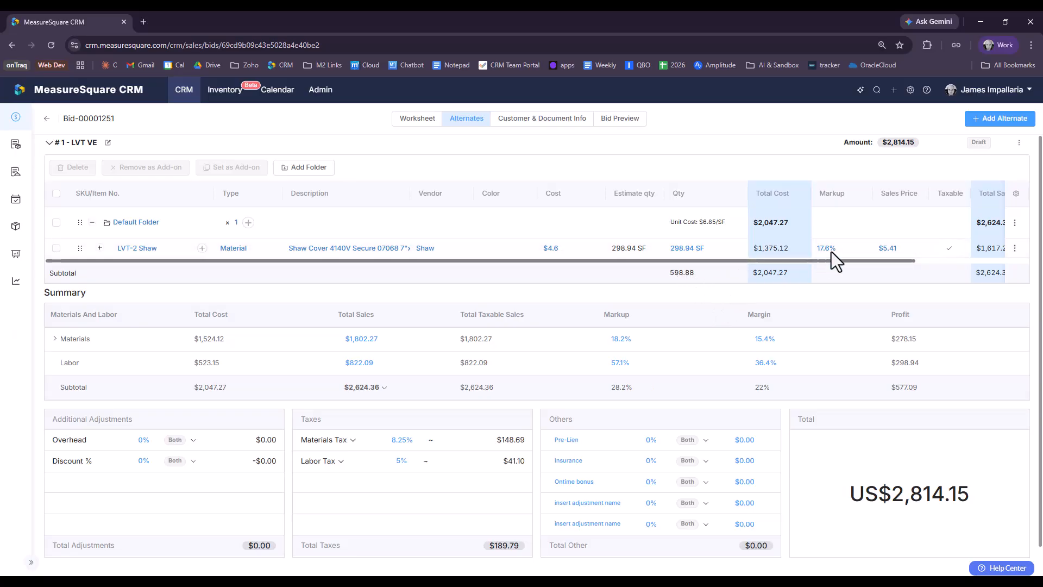
Step: Duplicate the LVT-2 Shaw line and rename the first copy's SKU to 'DEDUCT: LVT-2 Shaw'
{"action": "left_click", "coordinate": [1015, 248]}
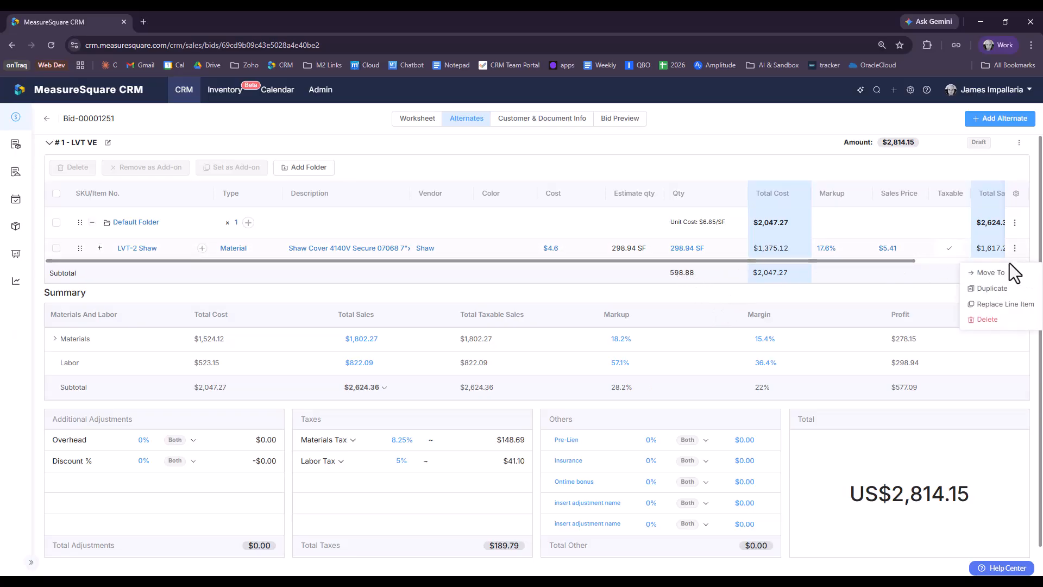
{"action": "left_click", "coordinate": [992, 288]}
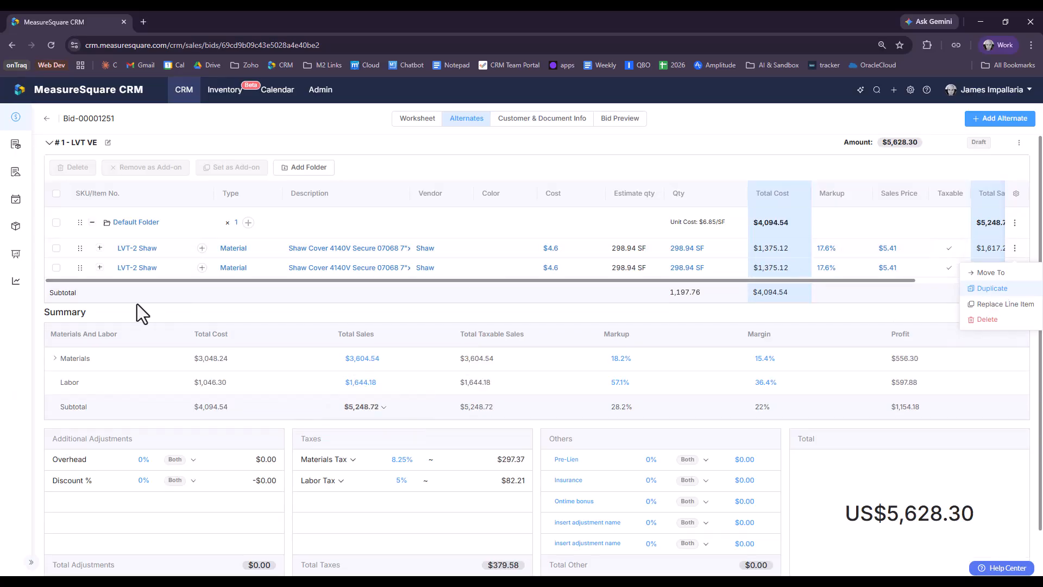
{"action": "left_click", "coordinate": [131, 289]}
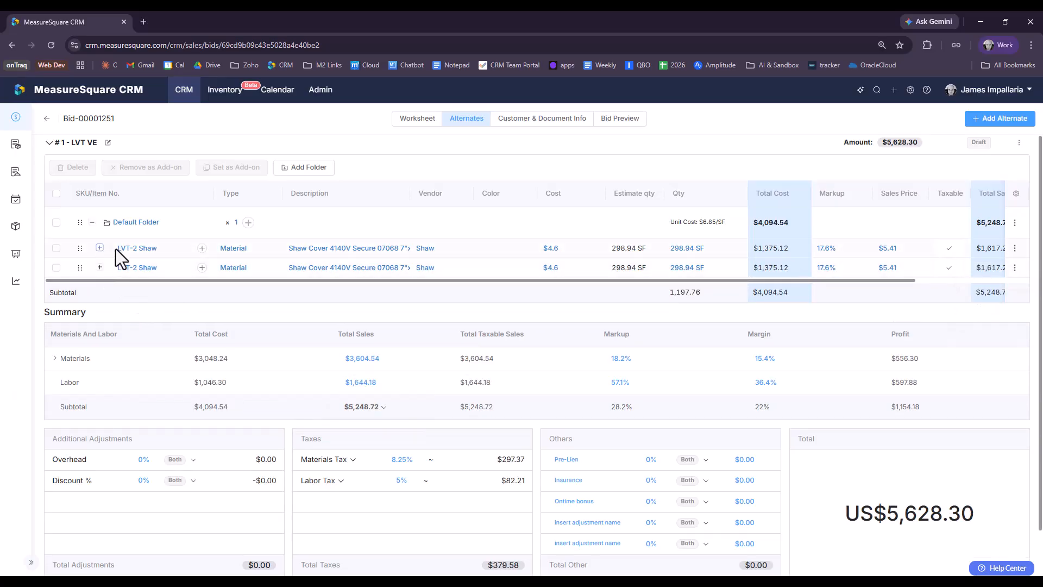
{"action": "left_click", "coordinate": [122, 247]}
{"action": "left_click", "coordinate": [440, 188]}
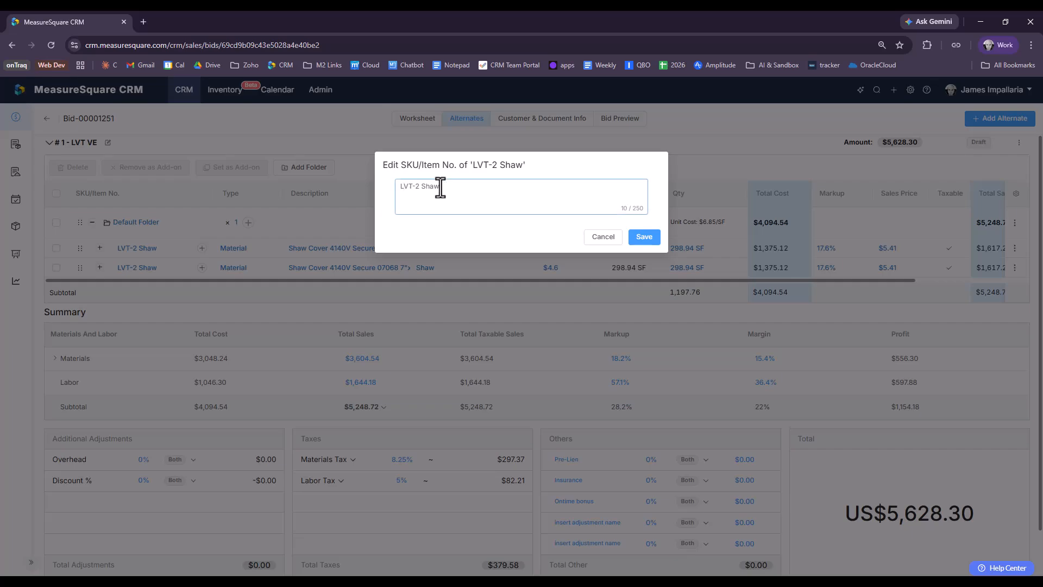
{"action": "type", "text": "DEDUCT:"}
{"action": "left_click", "coordinate": [642, 238]}
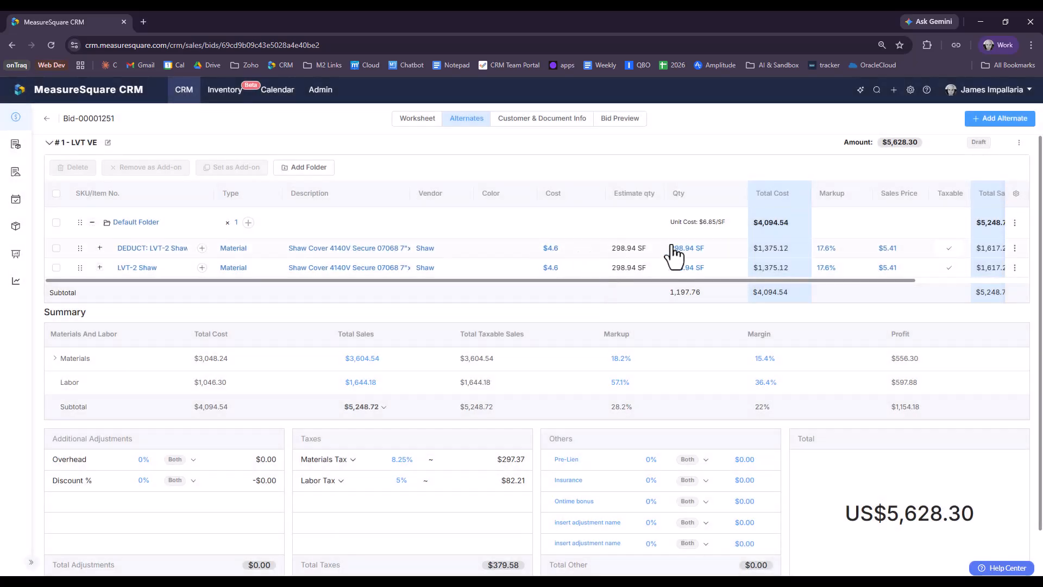
Step: Make the DEDUCT line, LVT Adhesive and LVT Install quantities negative
{"action": "left_click", "coordinate": [100, 247]}
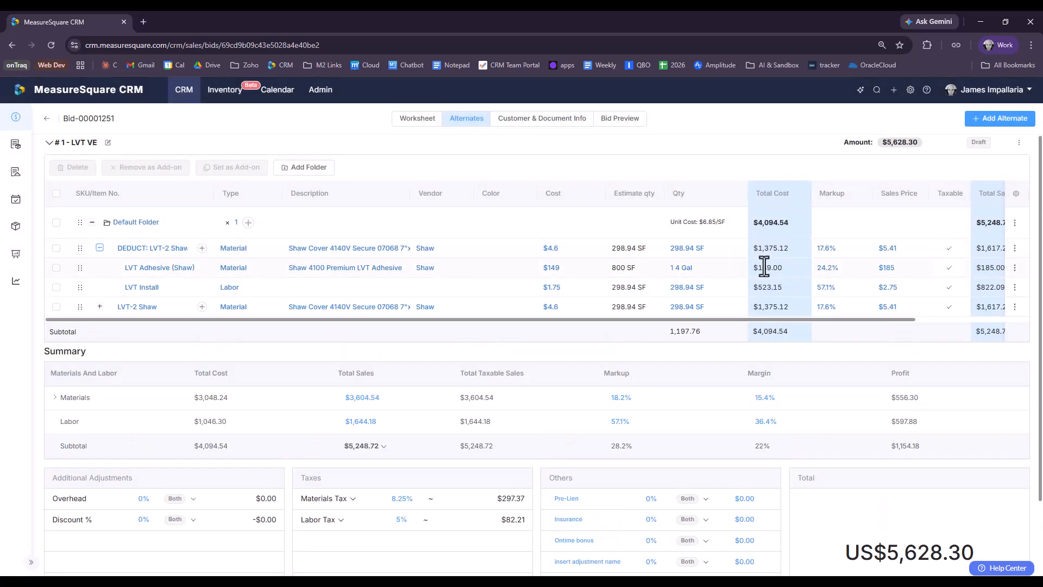
{"action": "left_click", "coordinate": [670, 248]}
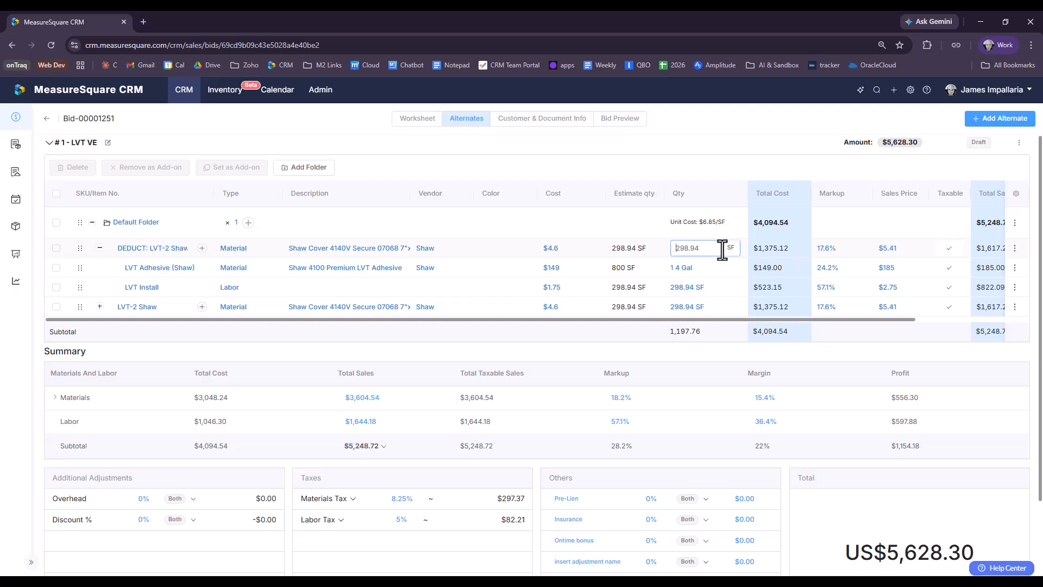
{"action": "type", "text": "-"}
{"action": "left_click", "coordinate": [679, 267]}
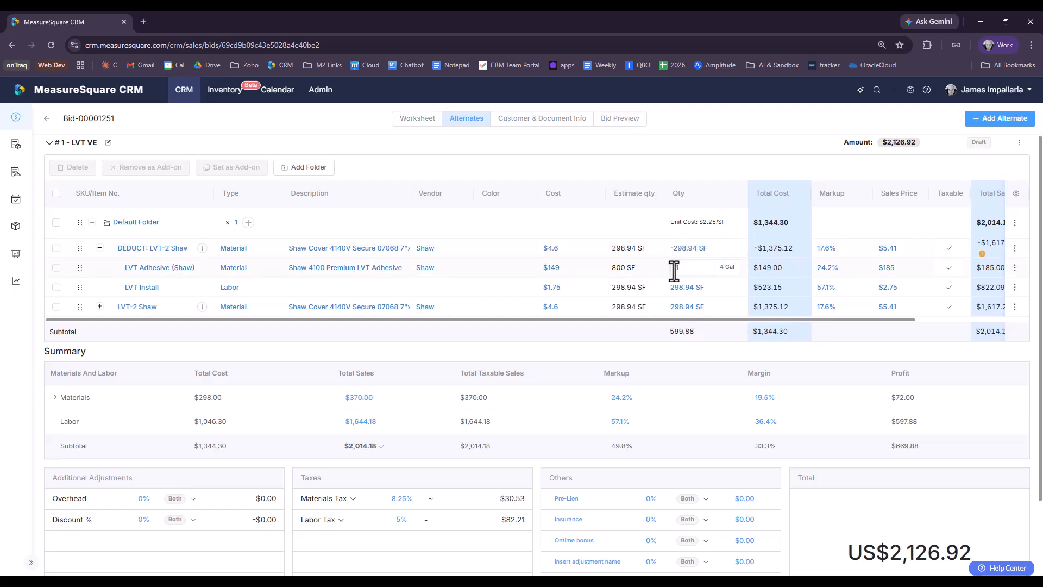
{"action": "type", "text": "-1"}
{"action": "left_click", "coordinate": [679, 288]}
{"action": "type", "text": "-"}
{"action": "left_click", "coordinate": [749, 149]}
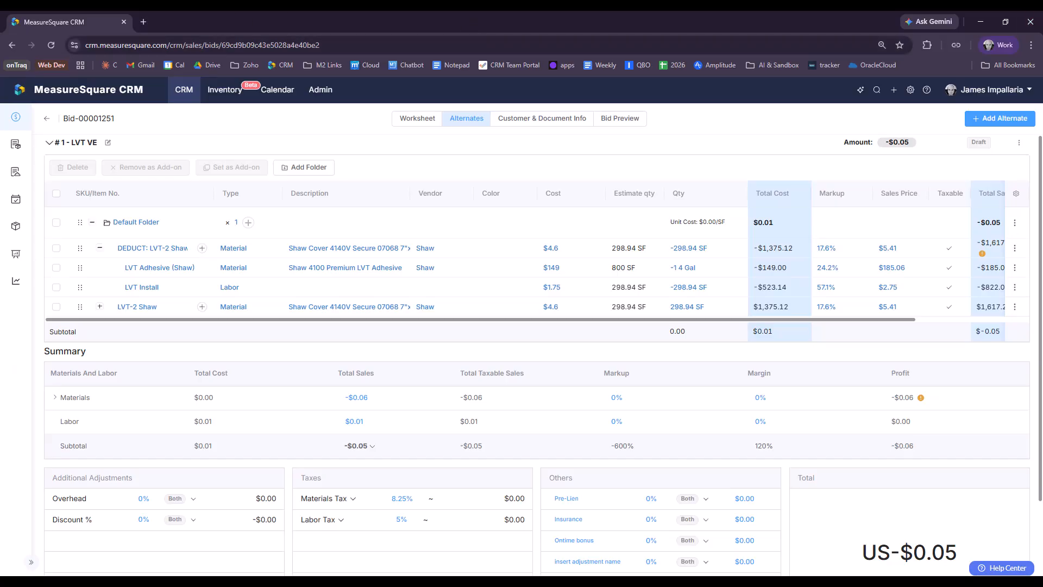
Step: Rename the second LVT-2 Shaw line to 'LVT-2 - VE' with description 'NEW DESC HERE'
{"action": "left_click", "coordinate": [129, 311]}
{"action": "left_click_drag", "start_coordinate": [452, 186], "coordinate": [422, 187]}
{"action": "type", "text": "- VE"}
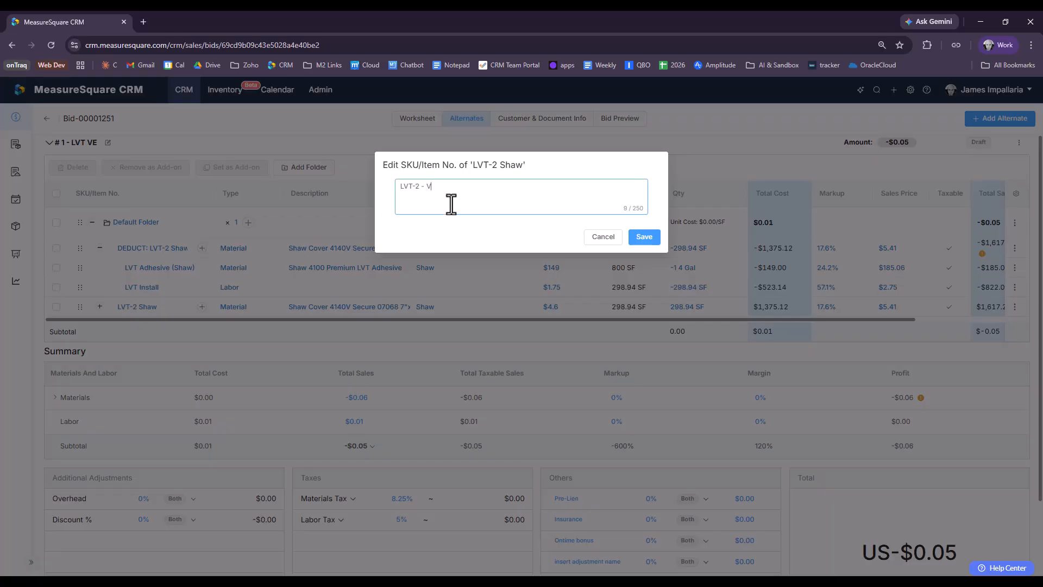
{"action": "left_click", "coordinate": [644, 237]}
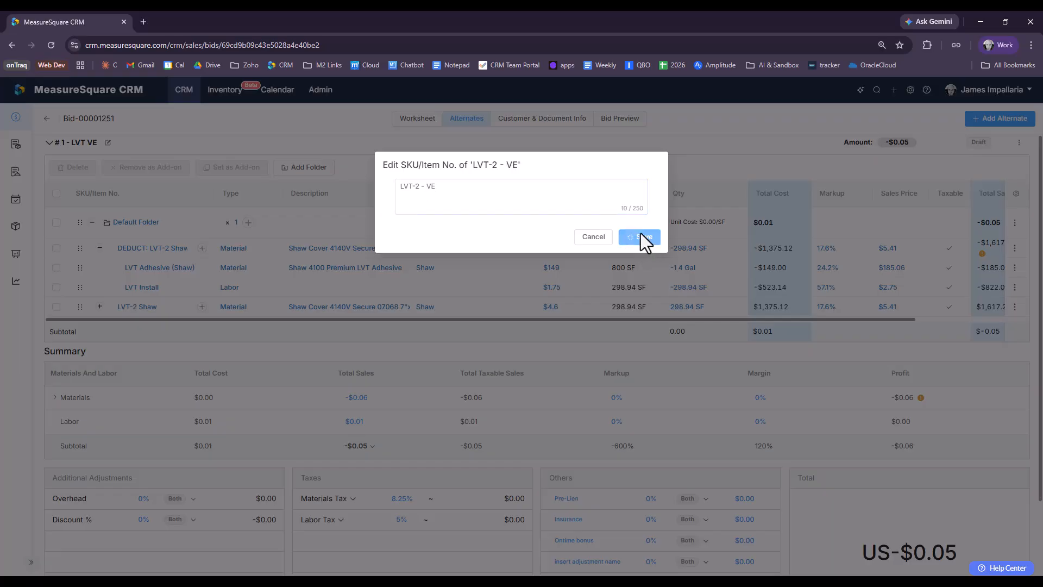
{"action": "left_click", "coordinate": [323, 308]}
{"action": "left_click_drag", "start_coordinate": [551, 189], "coordinate": [383, 193]}
{"action": "type", "text": "nEW "}
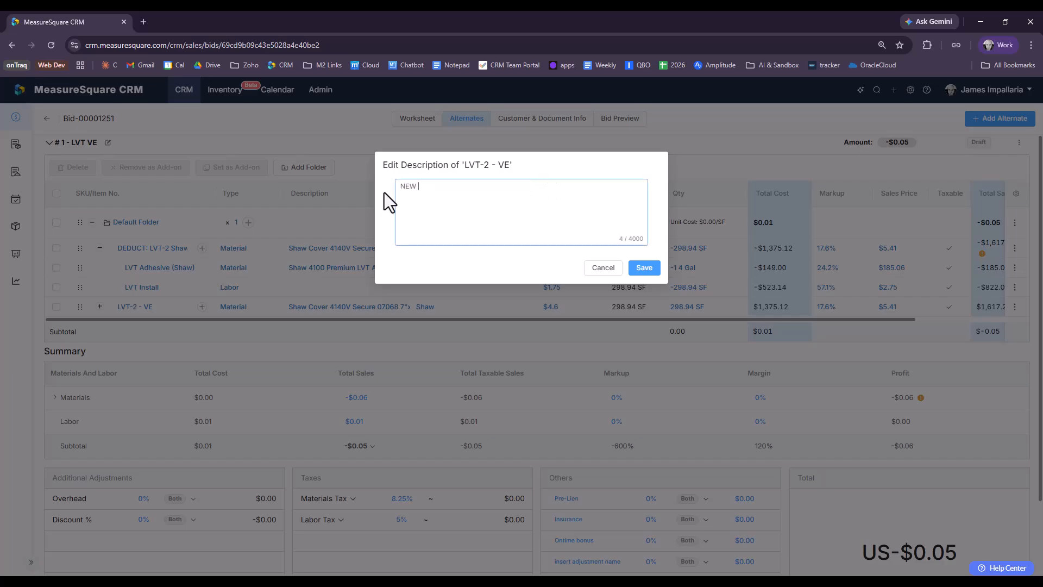
{"action": "type", "text": "DESC HERE"}
{"action": "left_click", "coordinate": [650, 272]}
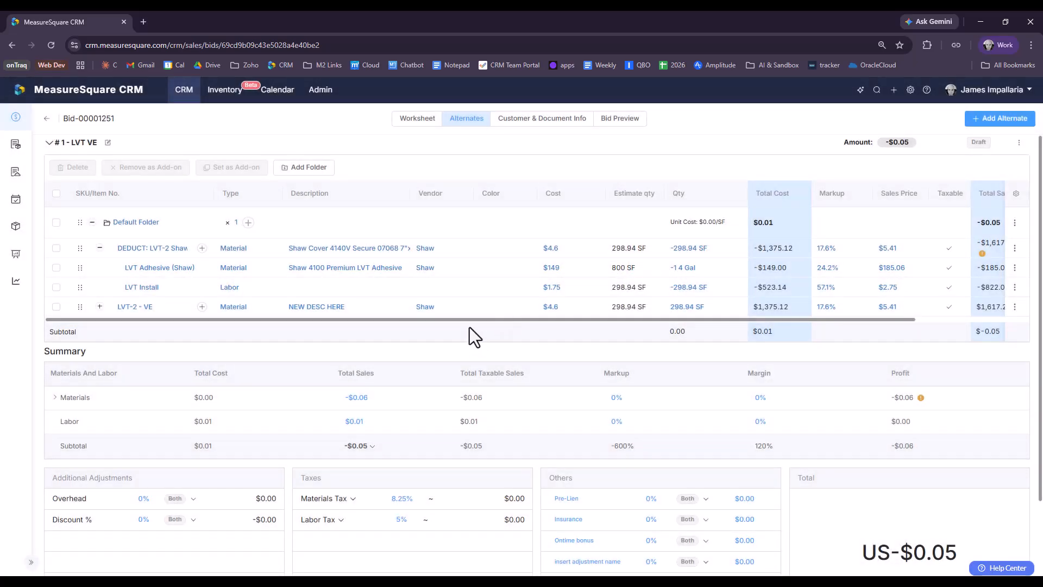
Step: Set the LVT-2 - VE line's vendor to 0731-test and its cost to 2.14
{"action": "left_click", "coordinate": [428, 309]}
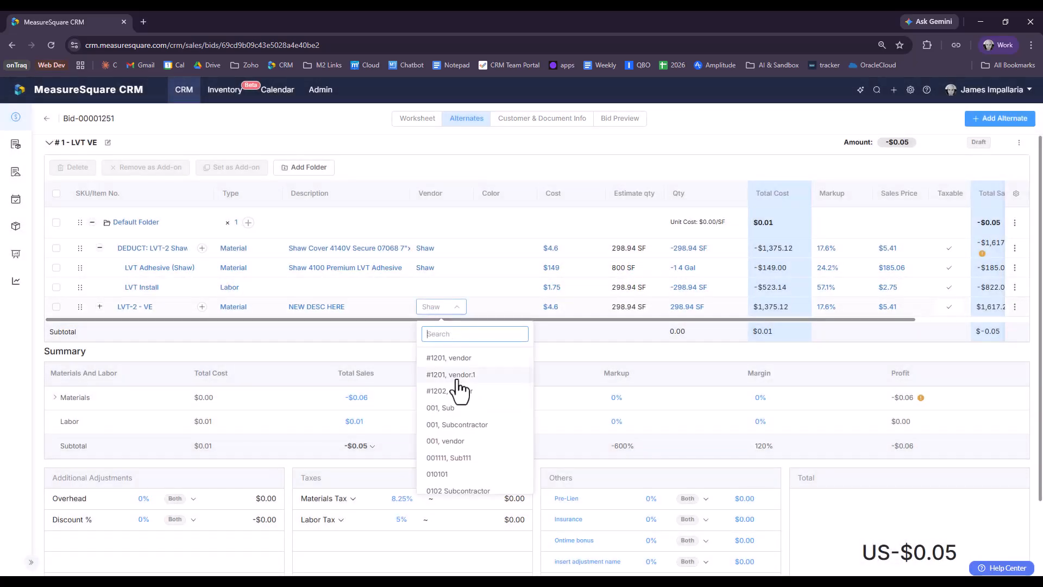
{"action": "scroll", "coordinate": [464, 443], "scroll_direction": "down", "scroll_amount": 3}
{"action": "left_click", "coordinate": [466, 446]}
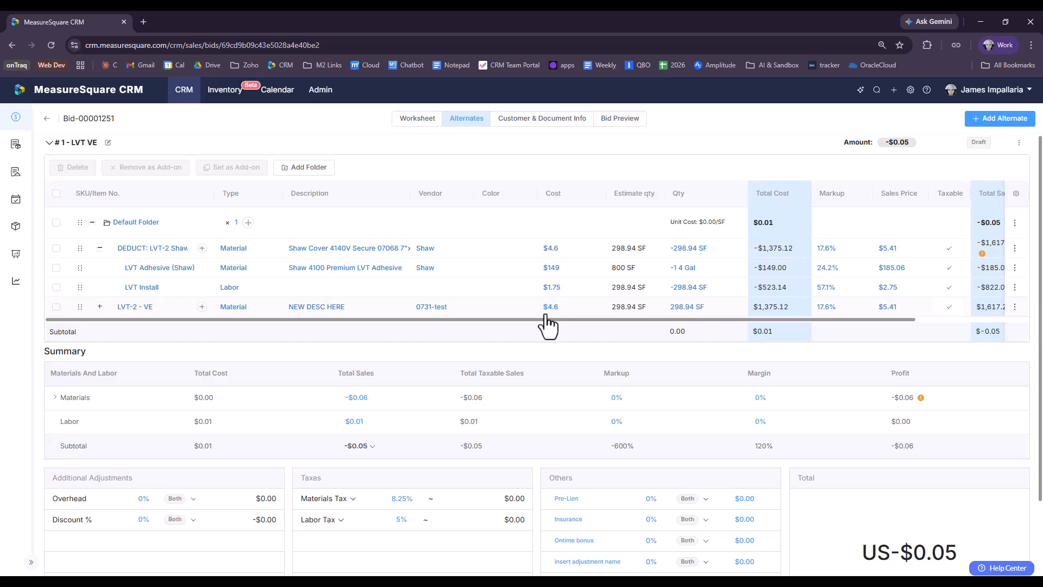
{"action": "left_click", "coordinate": [553, 307]}
{"action": "type", "text": "2.14"}
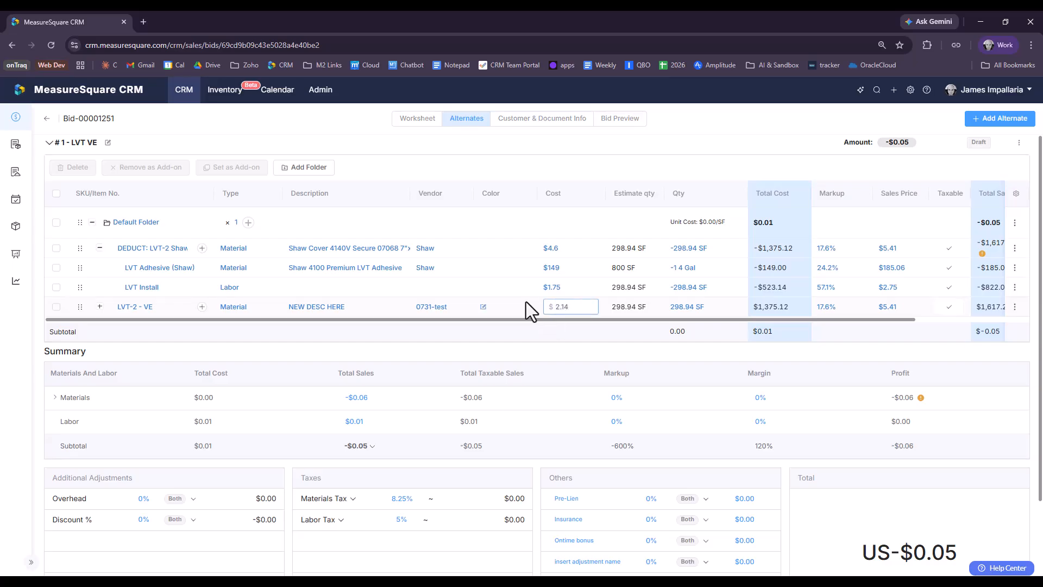
{"action": "key", "text": "Return"}
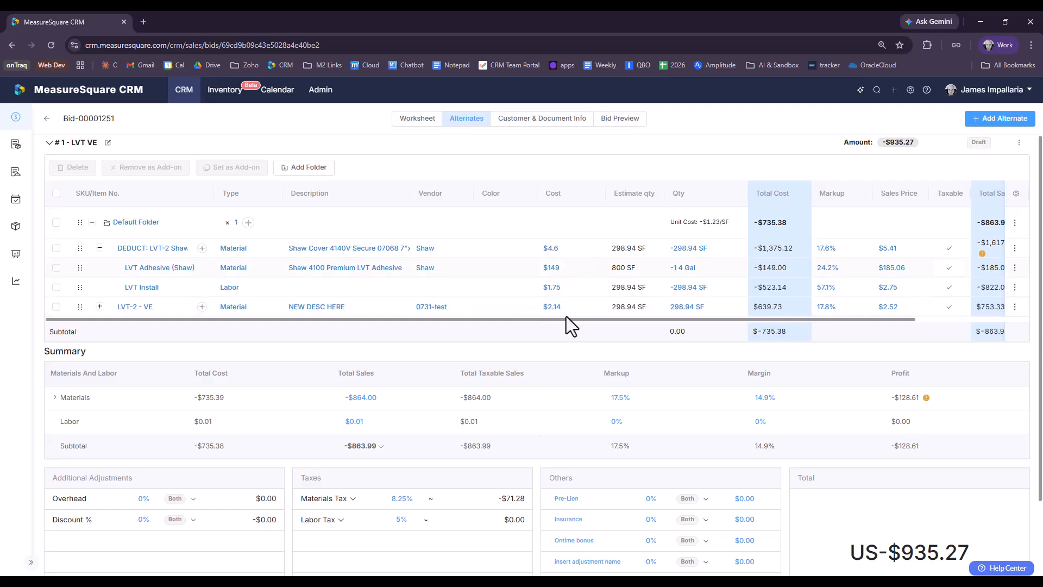
Step: Give its LVT Adhesive item a cost of 99 and the description 've Adhesive'
{"action": "left_click", "coordinate": [99, 306]}
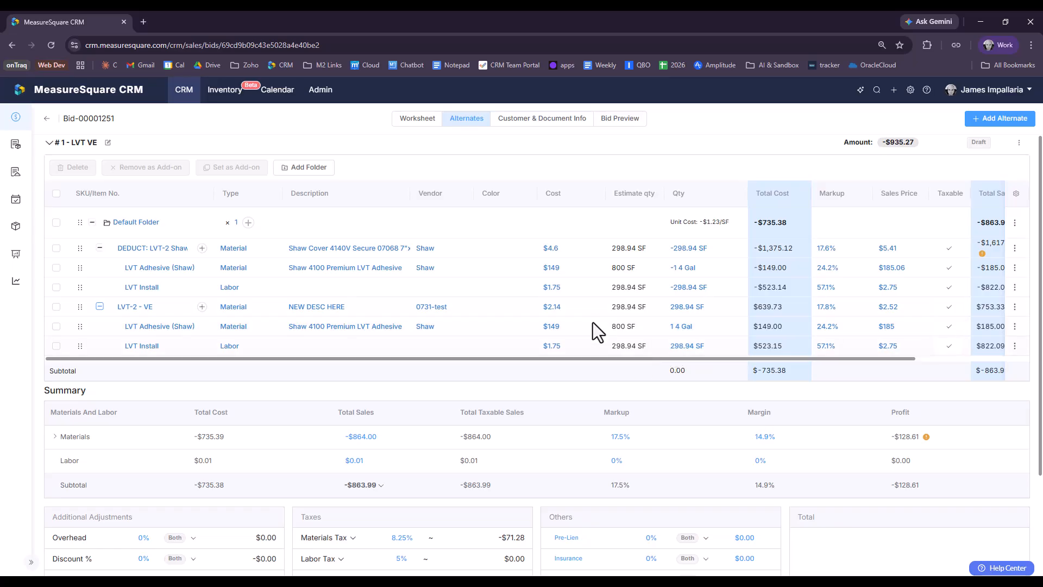
{"action": "left_click", "coordinate": [553, 326]}
{"action": "type", "text": "99"}
{"action": "key", "text": "Return"}
{"action": "left_click", "coordinate": [370, 327]}
{"action": "key", "text": "ctrl+a"}
{"action": "type", "text": "ve Adhe"}
{"action": "type", "text": "ve"}
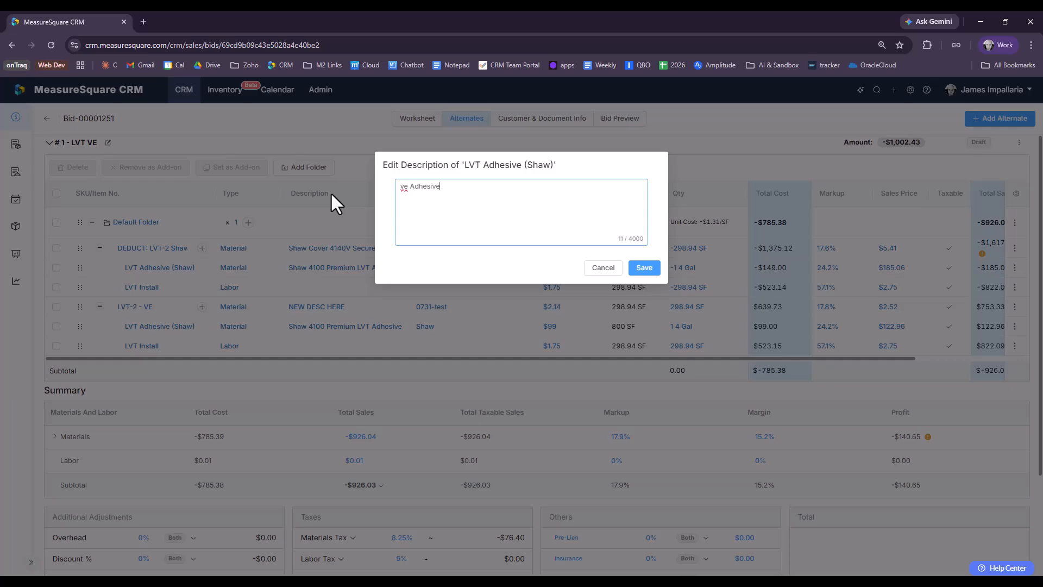
{"action": "left_click", "coordinate": [644, 267]}
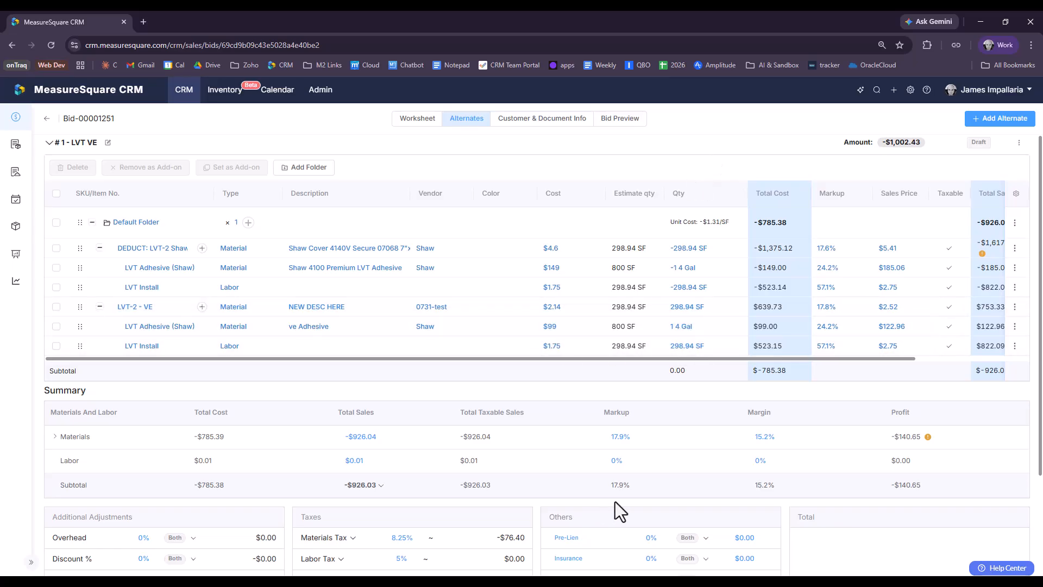
Step: Collapse the LVT-2 - VE and DEDUCT groups and return to the bid worksheet
{"action": "left_click", "coordinate": [100, 307]}
{"action": "left_click", "coordinate": [99, 248]}
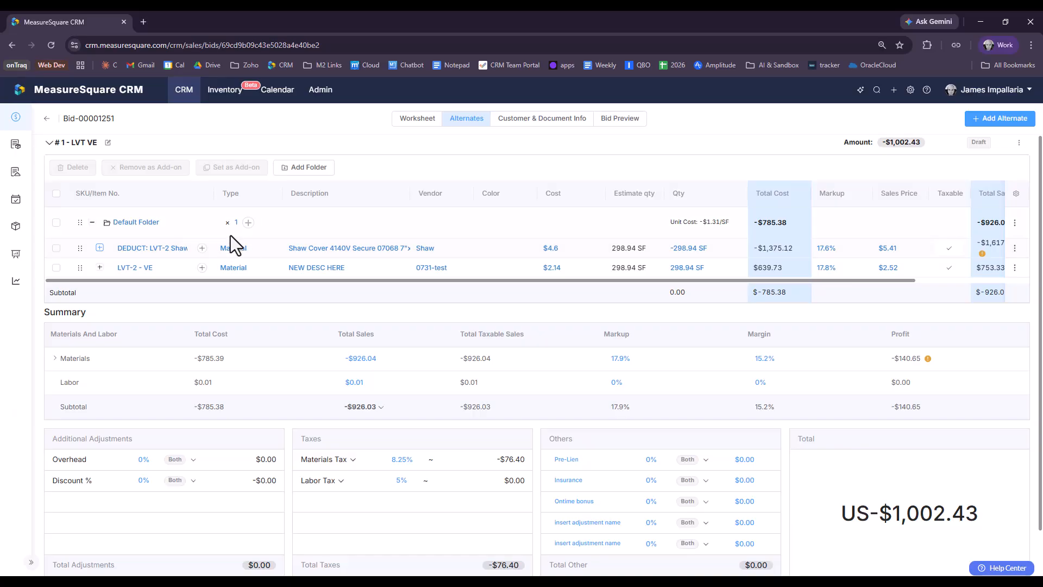
{"action": "left_click", "coordinate": [406, 120]}
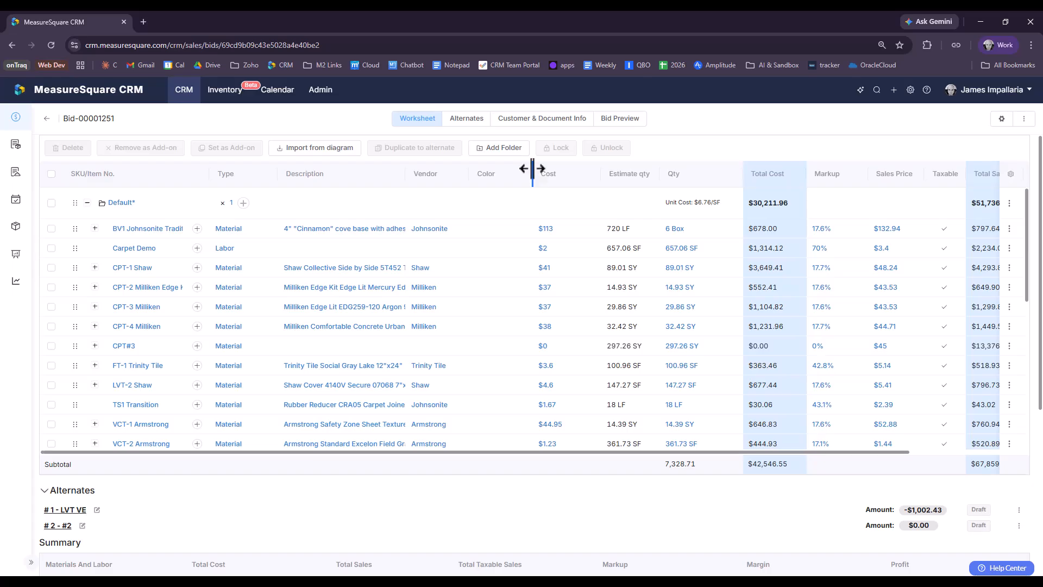
Step: Collapse Default, Phase 1st and Phase 2nd, select all of Phase 3rd, and bring up MeasureSquare 8
{"action": "left_click", "coordinate": [86, 202]}
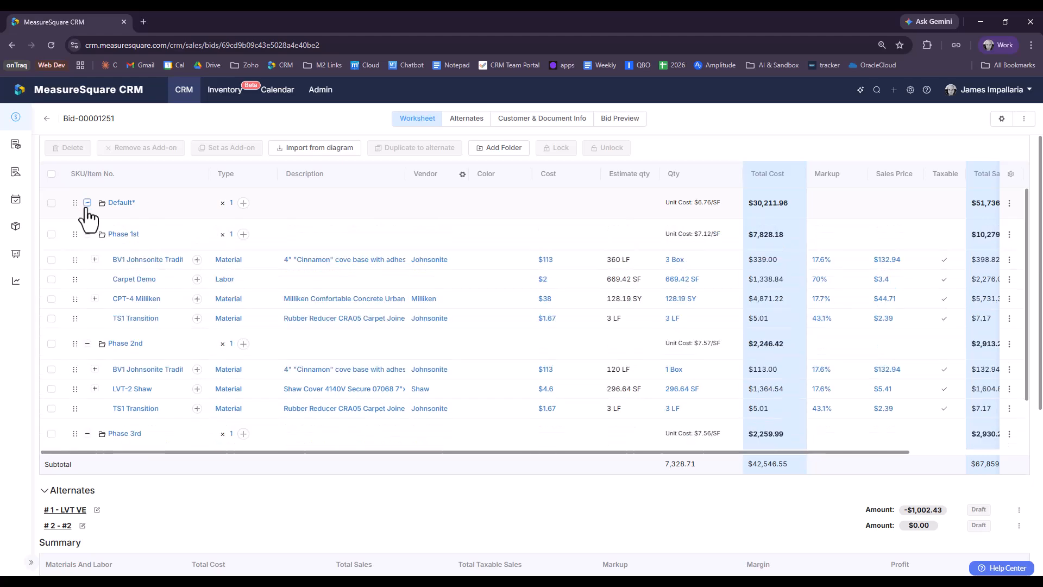
{"action": "left_click", "coordinate": [87, 234]}
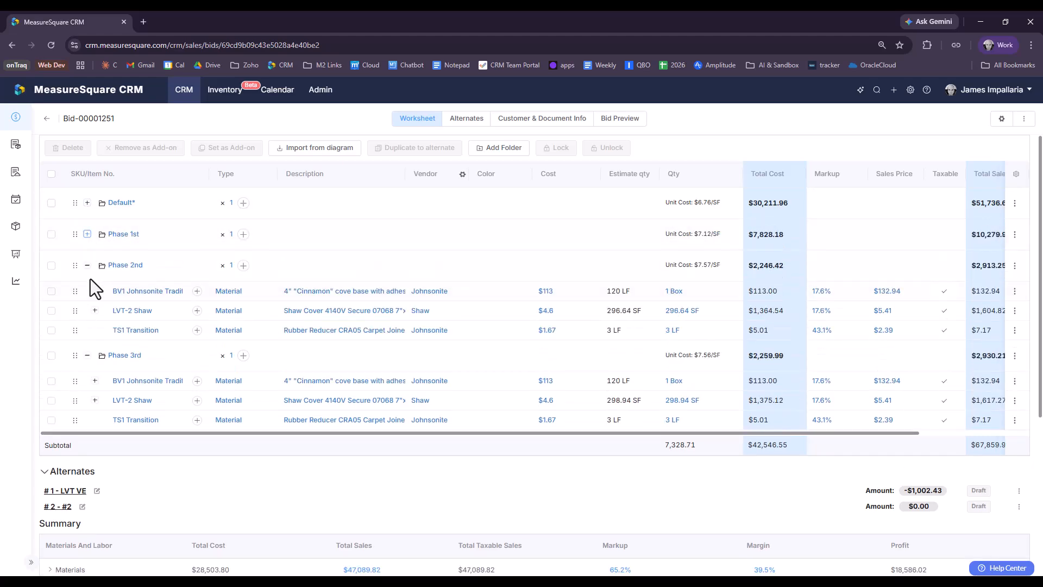
{"action": "left_click", "coordinate": [87, 265]}
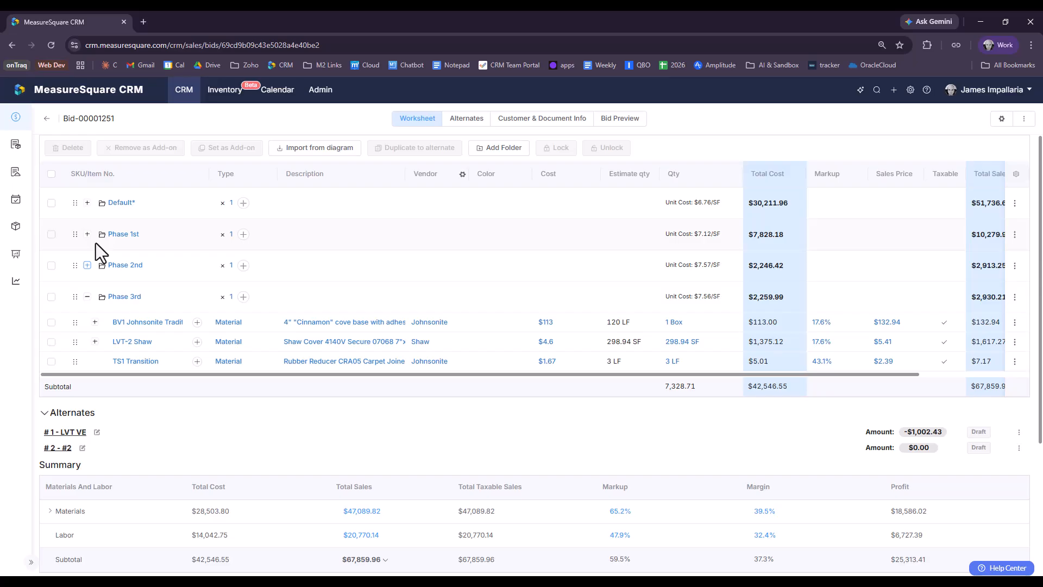
{"action": "left_click", "coordinate": [51, 296]}
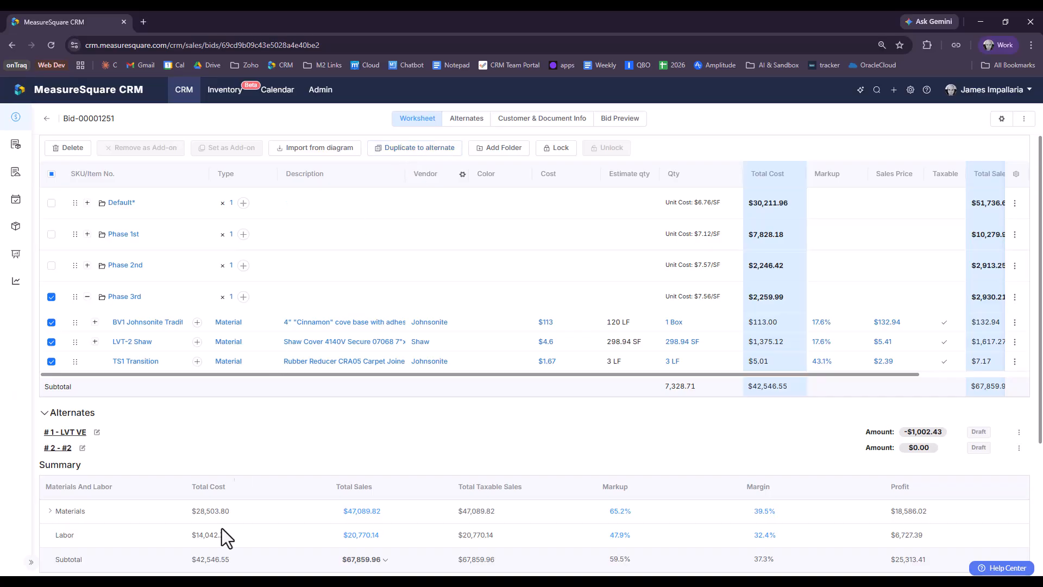
{"action": "left_click_drag", "start_coordinate": [0, 117], "coordinate": [617, 10]}
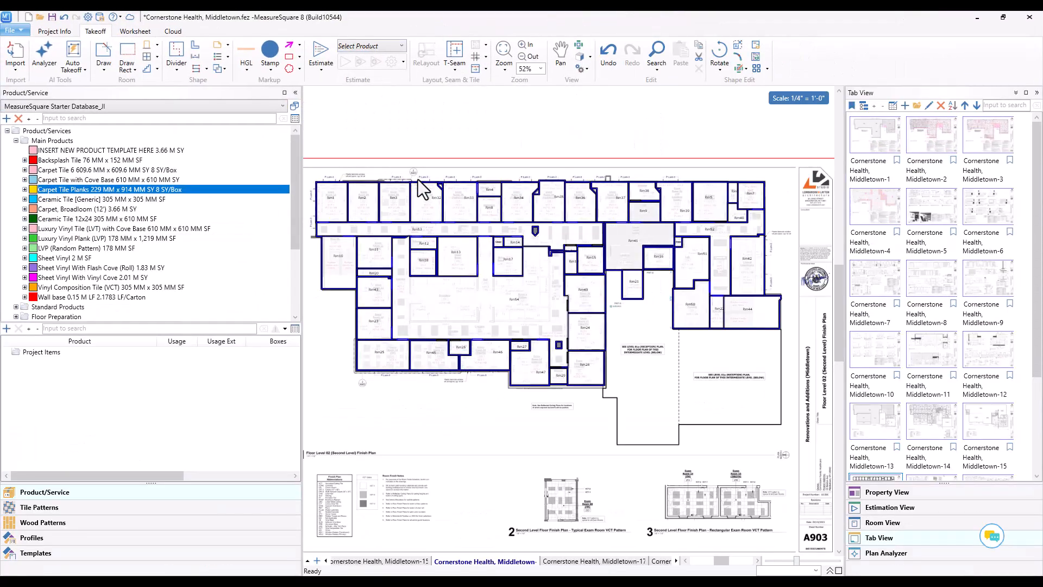
Step: Check the Estimate By choices (Project, Tab, Phase), then minimize MeasureSquare 8
{"action": "left_click", "coordinate": [493, 562]}
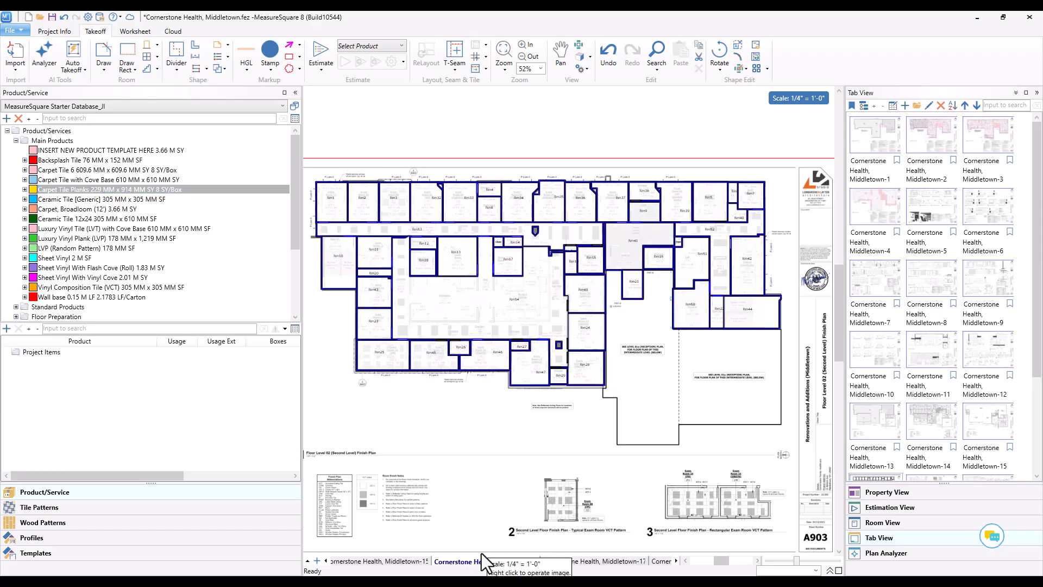
{"action": "left_click", "coordinate": [403, 61]}
{"action": "mouse_move", "coordinate": [454, 139]}
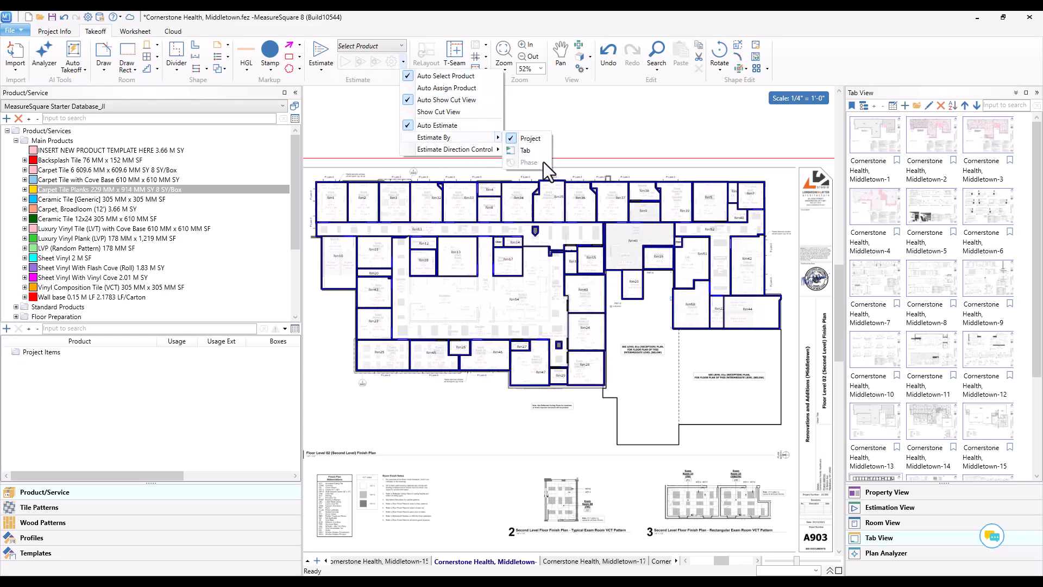
{"action": "left_click", "coordinate": [980, 17]}
{"action": "left_click", "coordinate": [977, 16]}
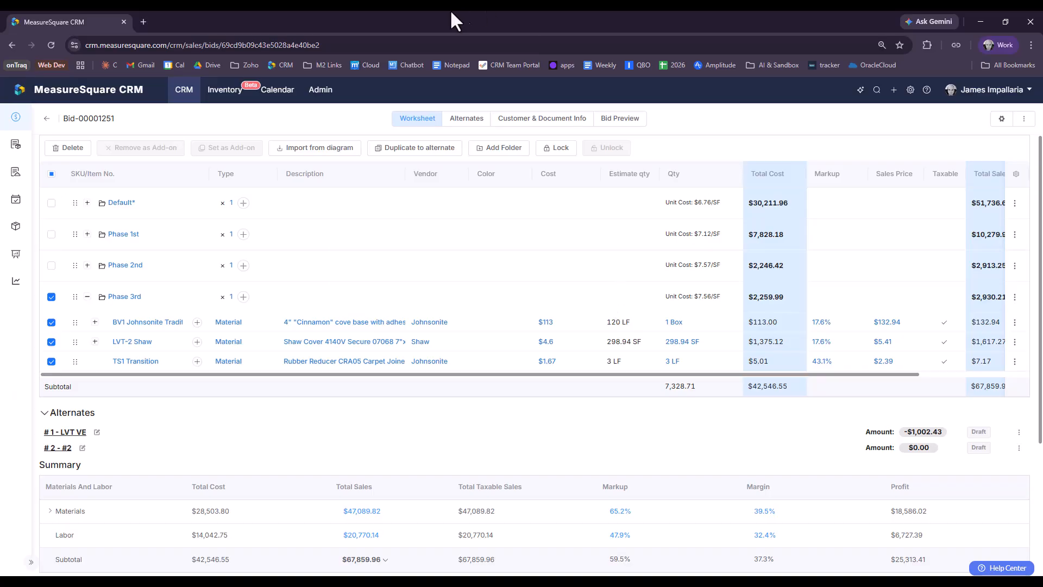
Step: Duplicate the three selected Phase 3rd items into the Default Folder of #2 - #2
{"action": "left_click", "coordinate": [438, 149]}
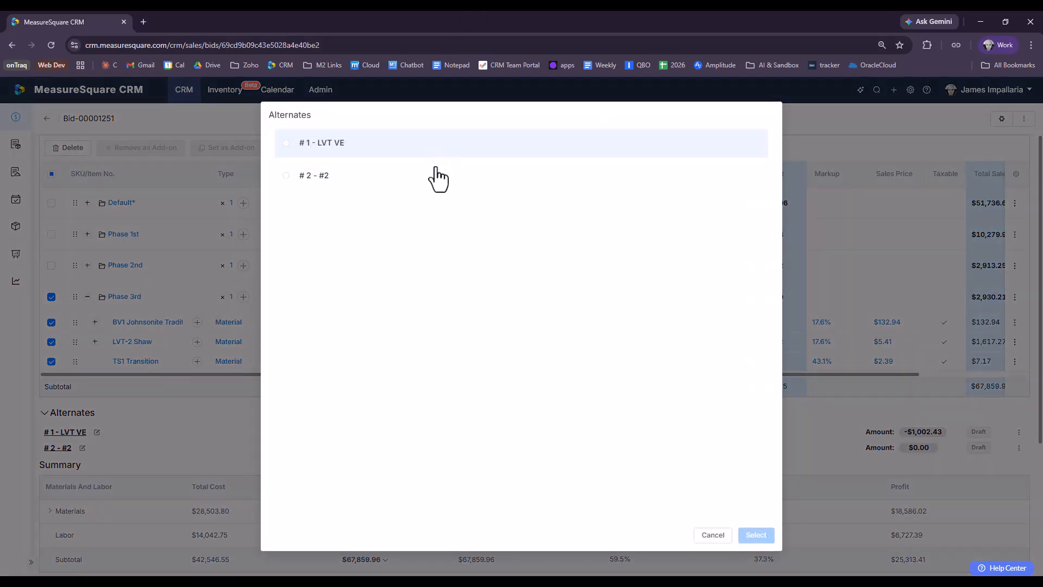
{"action": "left_click", "coordinate": [286, 177]}
{"action": "left_click", "coordinate": [756, 535]}
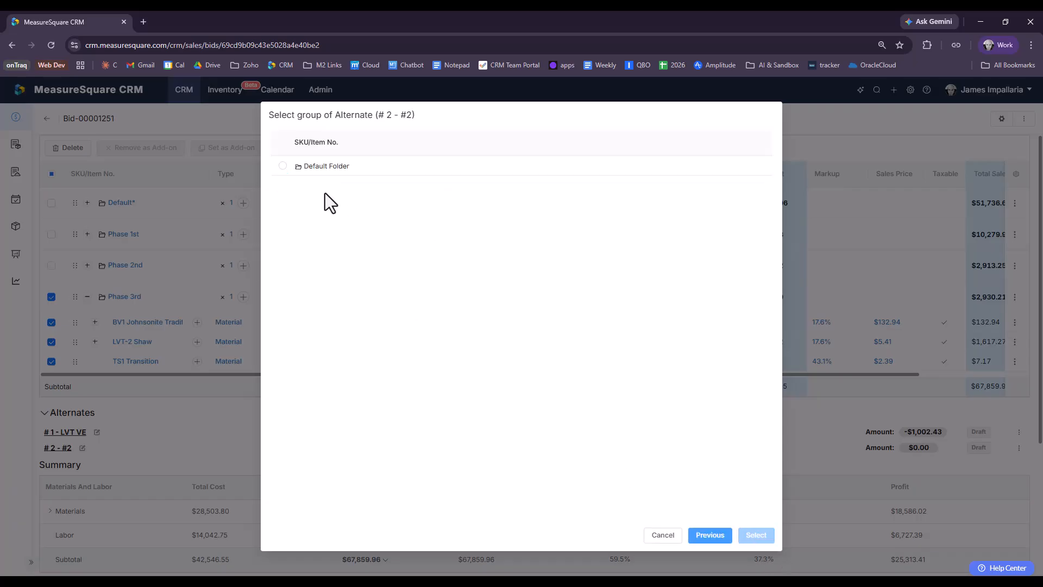
{"action": "left_click", "coordinate": [283, 165]}
{"action": "left_click", "coordinate": [766, 537]}
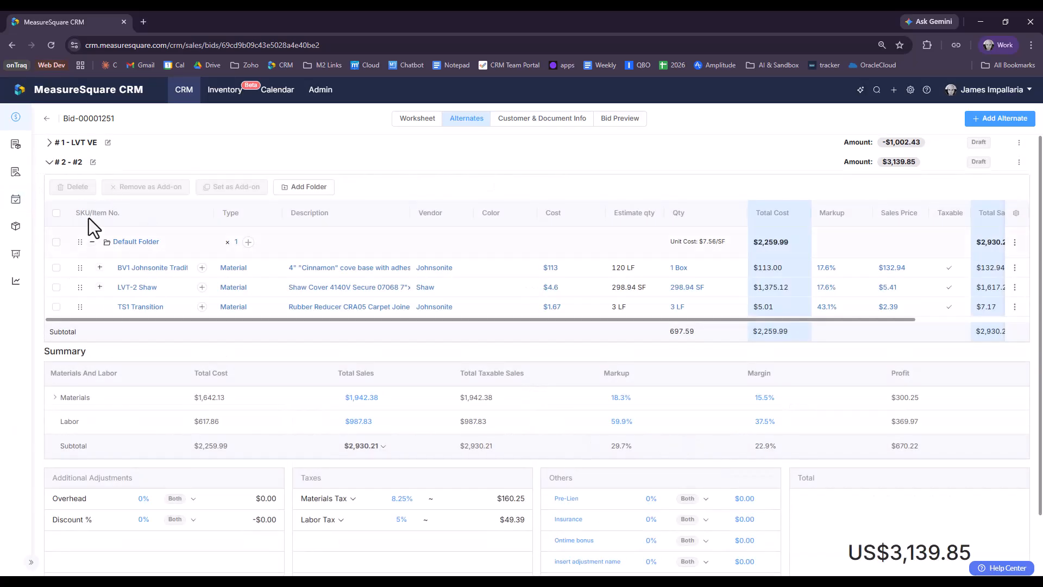
Step: Collapse alternate #2 and create alternate #3 named 'Compare Feature'
{"action": "left_click", "coordinate": [49, 162]}
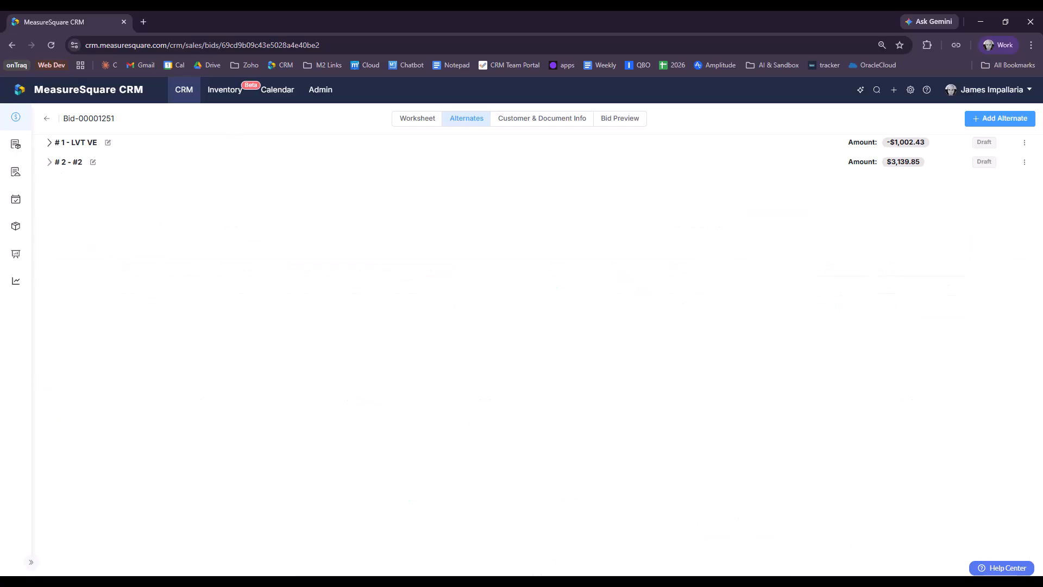
{"action": "left_click", "coordinate": [976, 120]}
{"action": "left_click", "coordinate": [580, 212]}
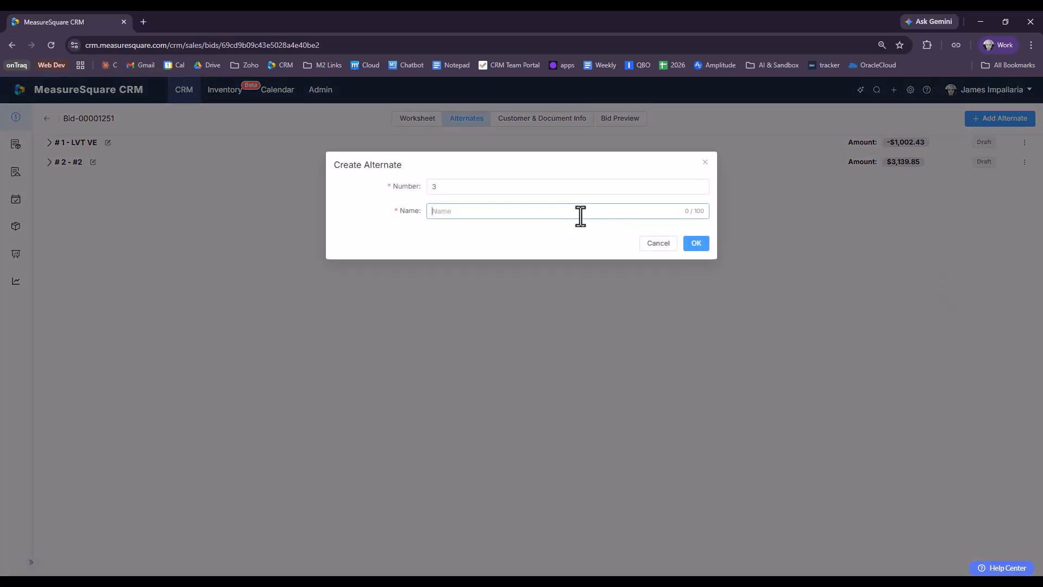
{"action": "type", "text": "Compare Feature"}
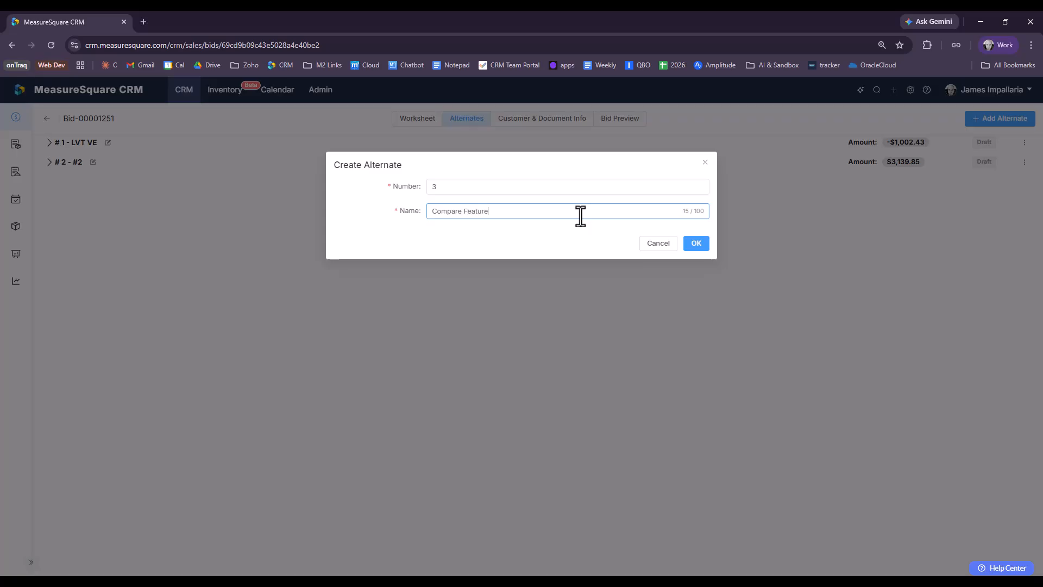
{"action": "left_click", "coordinate": [696, 244]}
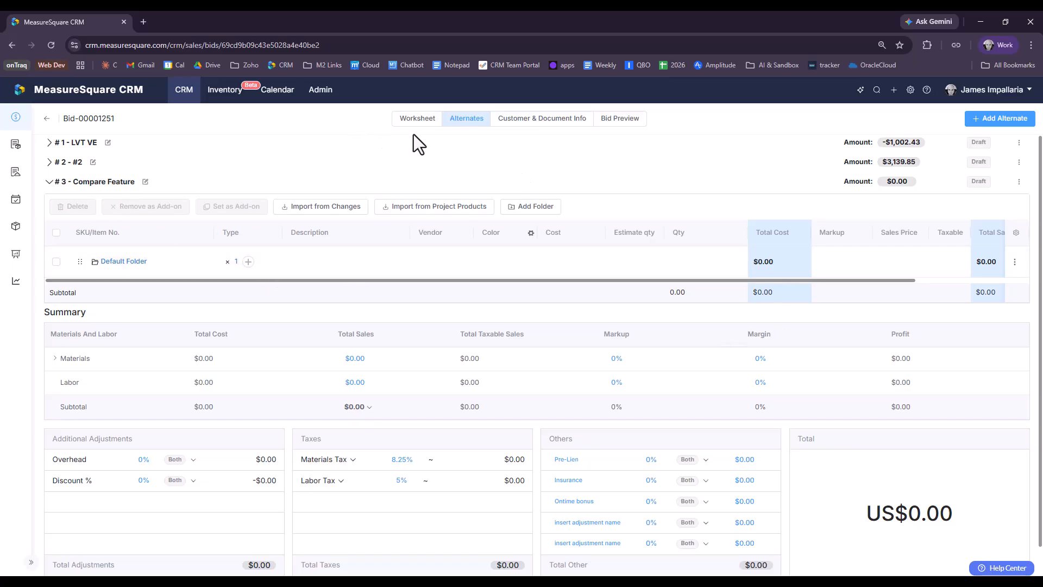
Step: Go from the bid proposal to the Rockland Heights project's diagram list
{"action": "left_click", "coordinate": [603, 123]}
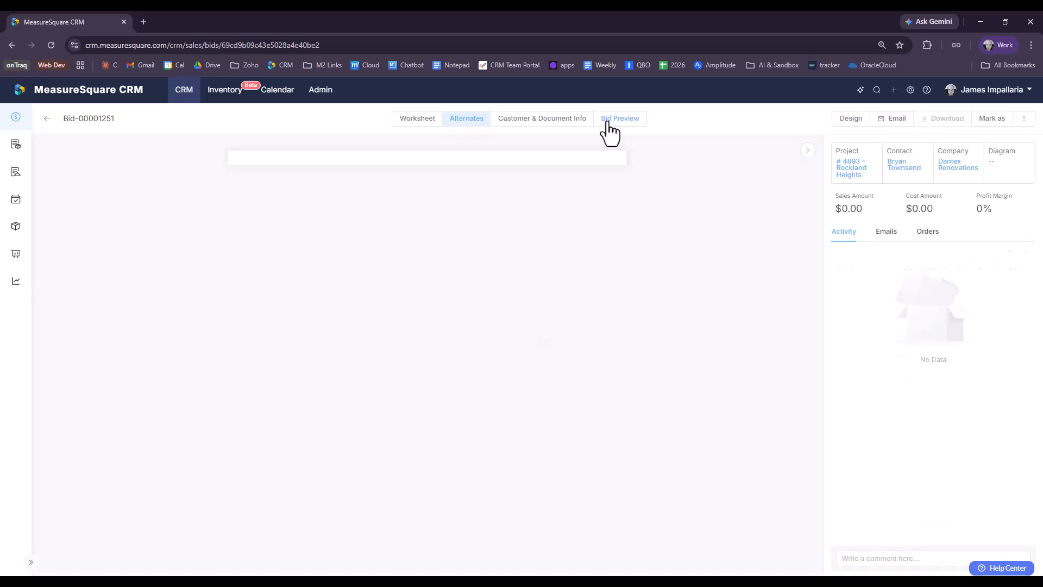
{"action": "left_click", "coordinate": [852, 174]}
{"action": "left_click", "coordinate": [860, 123]}
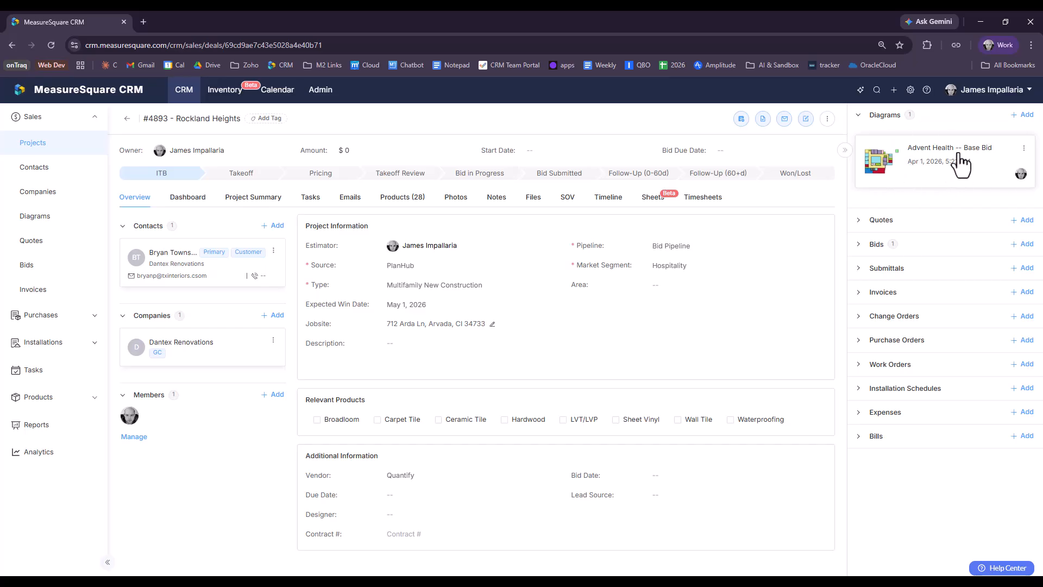
Step: Duplicate the Advent Health base bid diagram and save the copy as 'Alt#3: Compare - Advent Health'
{"action": "left_click", "coordinate": [1024, 149]}
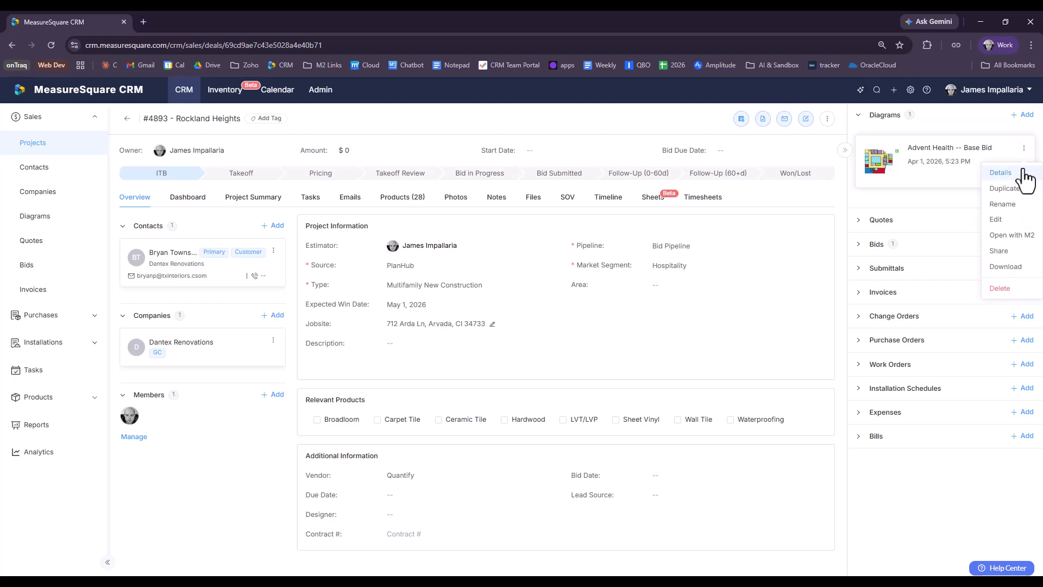
{"action": "left_click", "coordinate": [1006, 189]}
{"action": "left_click_drag", "start_coordinate": [533, 188], "coordinate": [487, 190]}
{"action": "key", "text": "BackSpace"}
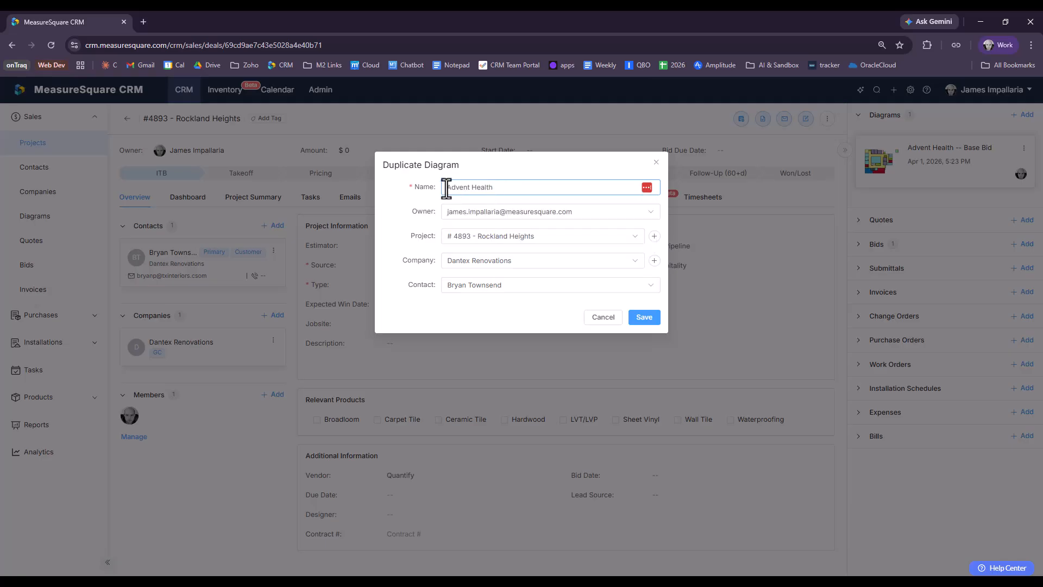
{"action": "key", "text": "Home"}
{"action": "type", "text": "Alt#3: Compare -"}
{"action": "left_click", "coordinate": [645, 318]}
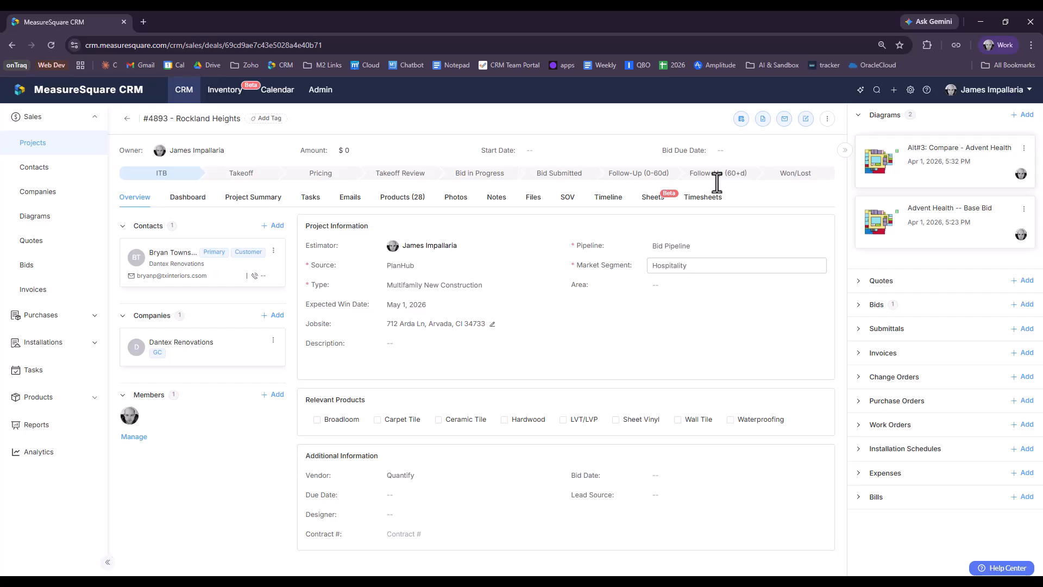
Step: Open the Alt#3 diagram in MeasureSquare 8 without saving the previous plan
{"action": "left_click", "coordinate": [1023, 149]}
{"action": "left_click", "coordinate": [1020, 237]}
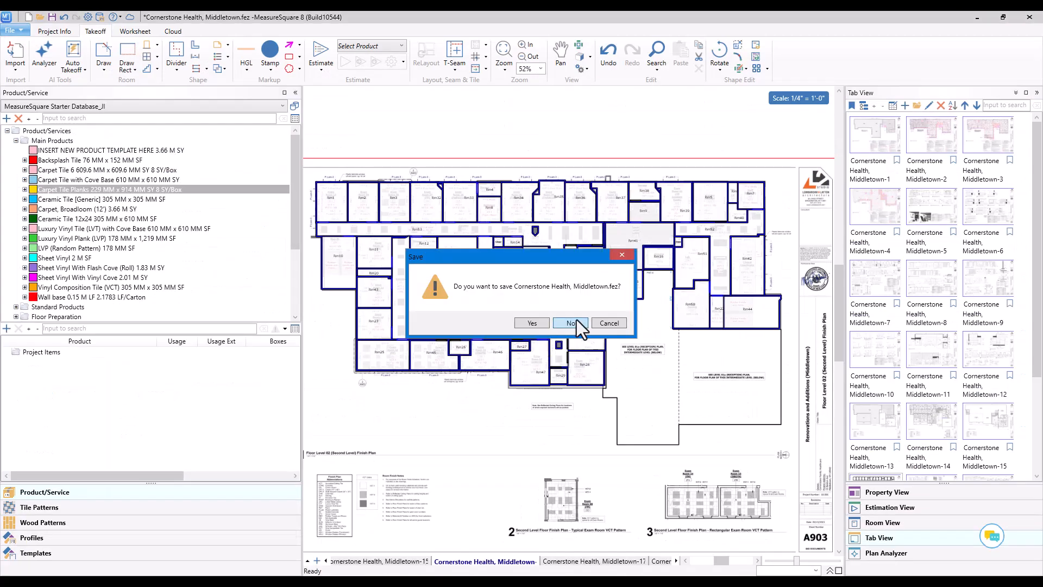
{"action": "left_click", "coordinate": [571, 323]}
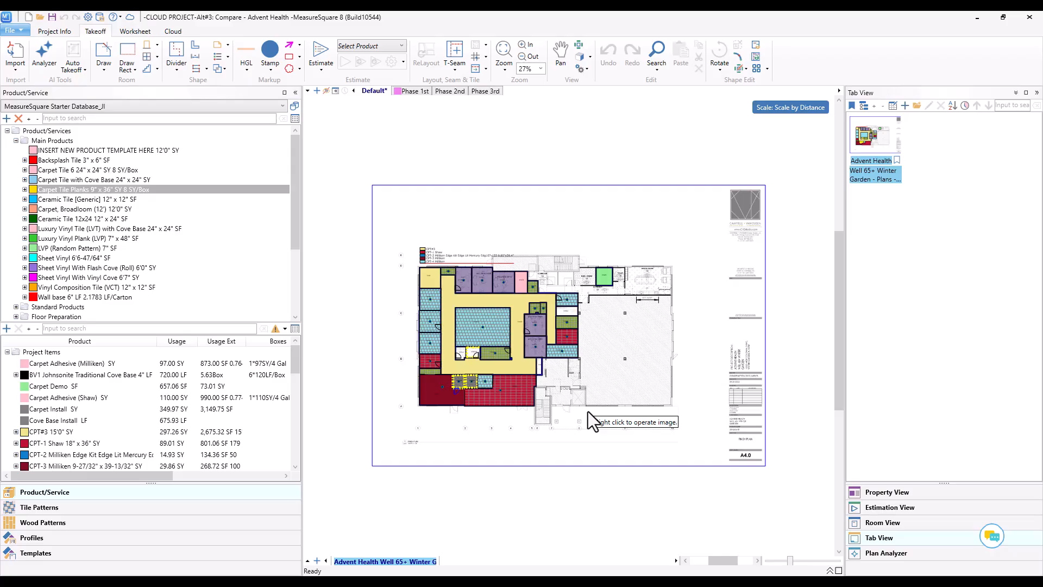
Step: Erase the products from rooms Rm2, Rm3 and Rm4 with Room Products Eraser
{"action": "scroll", "coordinate": [423, 416], "scroll_direction": "up", "scroll_amount": 5}
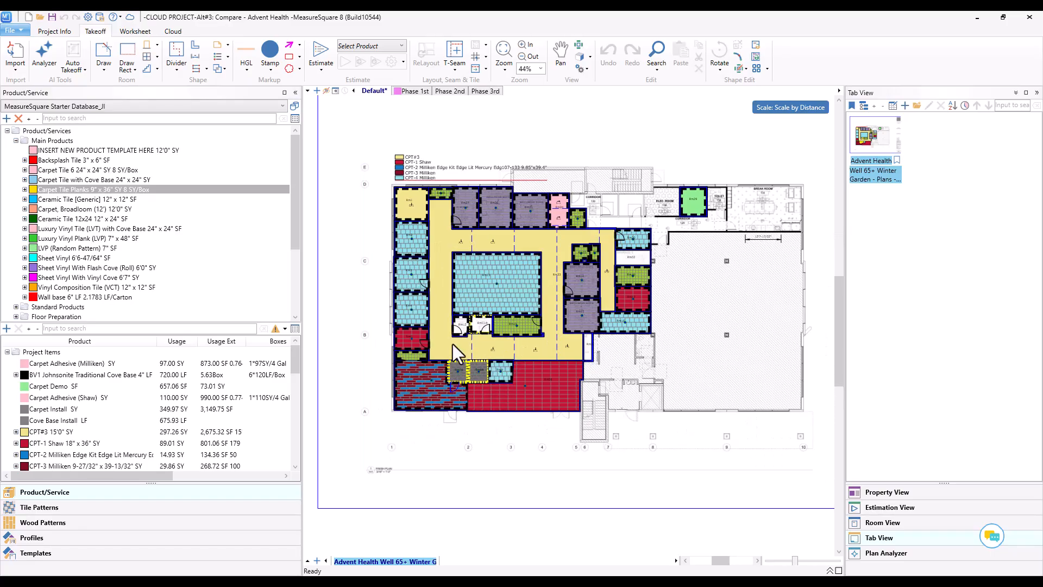
{"action": "middle_click_drag", "start_coordinate": [414, 210], "coordinate": [463, 253]}
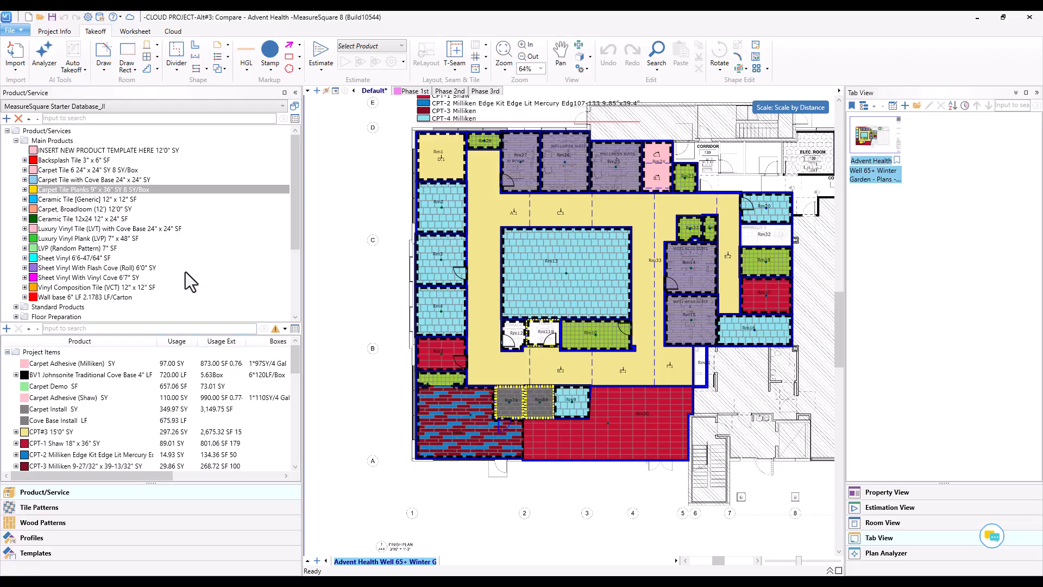
{"action": "scroll", "coordinate": [168, 257], "scroll_direction": "down", "scroll_amount": 4}
{"action": "mouse_move", "coordinate": [48, 316]}
{"action": "left_mouse_down"}
{"action": "mouse_move", "coordinate": [326, 321]}
{"action": "mouse_move", "coordinate": [446, 297]}
{"action": "mouse_move", "coordinate": [453, 269]}
{"action": "mouse_move", "coordinate": [442, 217]}
{"action": "left_mouse_up"}
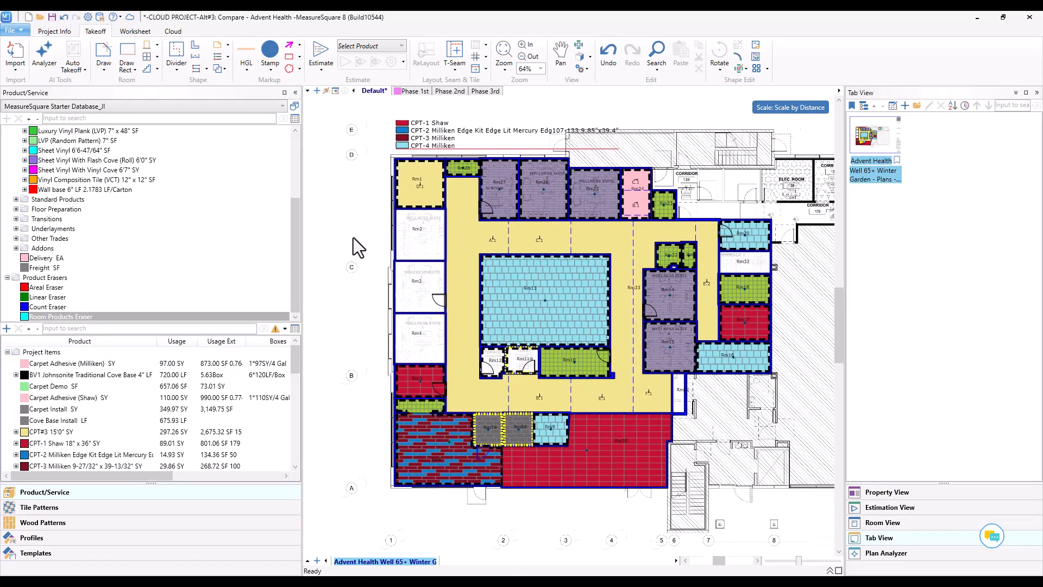
Step: Cover the corridor with LVT-1 Shaw
{"action": "scroll", "coordinate": [88, 410], "scroll_direction": "down", "scroll_amount": 5}
{"action": "scroll", "coordinate": [87, 409], "scroll_direction": "up", "scroll_amount": 3}
{"action": "left_click_drag", "start_coordinate": [78, 399], "coordinate": [672, 434]}
Step: Draw new rectangular room Rm34 in the open right-hand area of the plan
{"action": "right_click", "coordinate": [743, 422]}
{"action": "mouse_move", "coordinate": [743, 446]}
{"action": "middle_mouse_down"}
{"action": "mouse_move", "coordinate": [705, 426]}
{"action": "mouse_move", "coordinate": [525, 453]}
{"action": "middle_mouse_up"}
{"action": "key", "text": "d"}
{"action": "mouse_move", "coordinate": [531, 275]}
{"action": "left_mouse_down"}
{"action": "mouse_move", "coordinate": [689, 428]}
{"action": "mouse_move", "coordinate": [720, 445]}
{"action": "left_mouse_up"}
{"action": "right_click", "coordinate": [718, 254]}
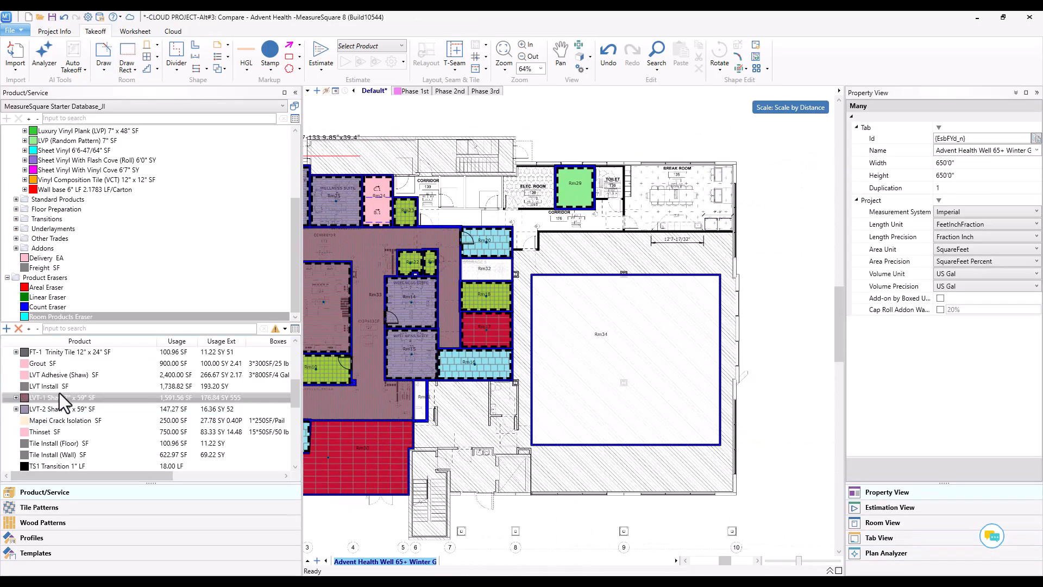
Step: Apply CPT-1 Shaw carpet to room Rm34
{"action": "scroll", "coordinate": [60, 393], "scroll_direction": "up", "scroll_amount": 3}
{"action": "scroll", "coordinate": [54, 397], "scroll_direction": "up", "scroll_amount": 1}
{"action": "scroll", "coordinate": [64, 419], "scroll_direction": "down", "scroll_amount": 1}
{"action": "left_click", "coordinate": [70, 409]}
{"action": "left_click", "coordinate": [660, 354]}
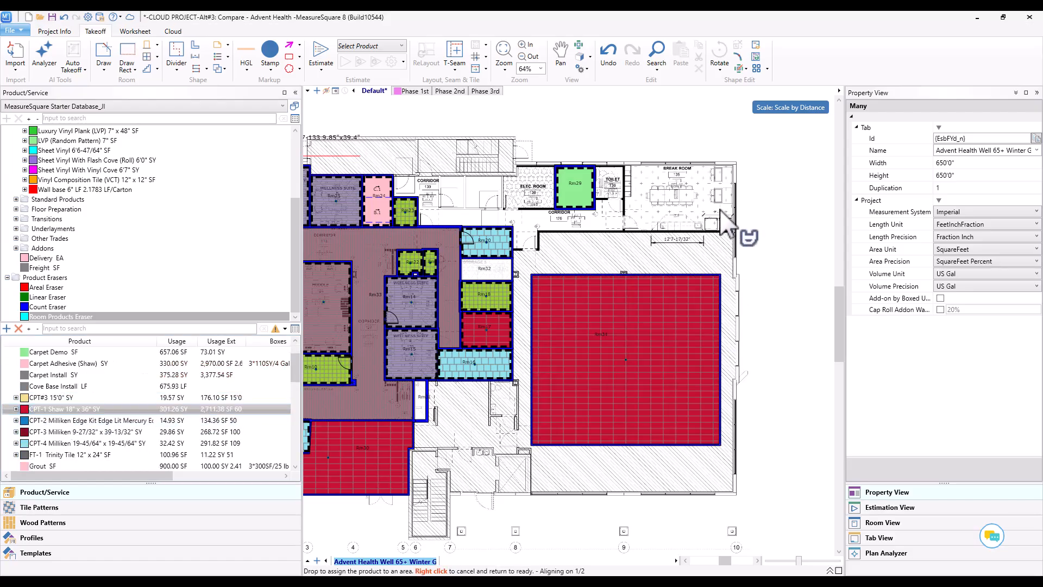
Step: Save the project and continue to the diagram in the CRM
{"action": "scroll", "coordinate": [625, 201], "scroll_direction": "down", "scroll_amount": 2}
{"action": "scroll", "coordinate": [561, 445], "scroll_direction": "down", "scroll_amount": 1}
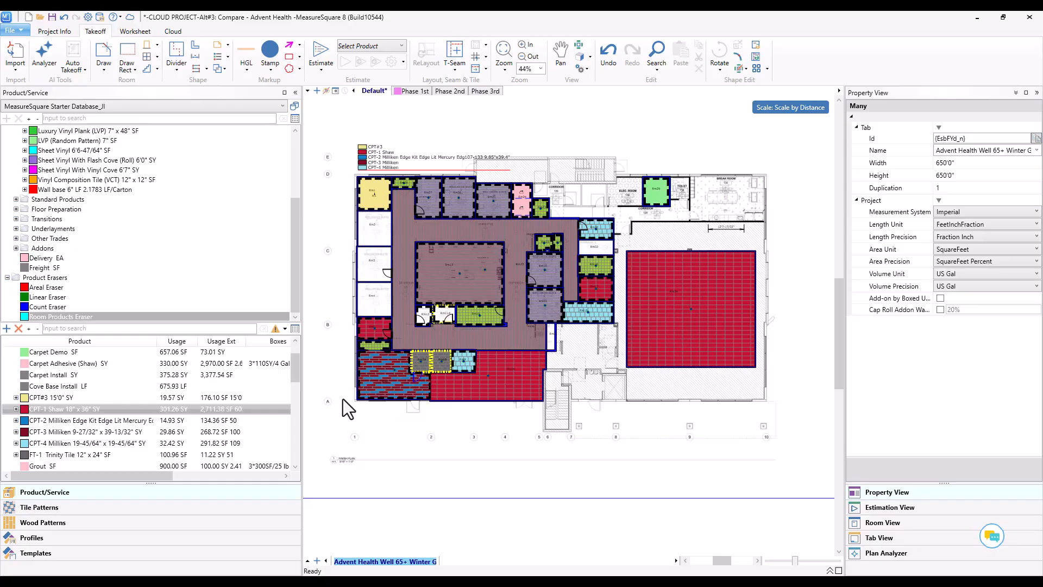
{"action": "left_click", "coordinate": [53, 17]}
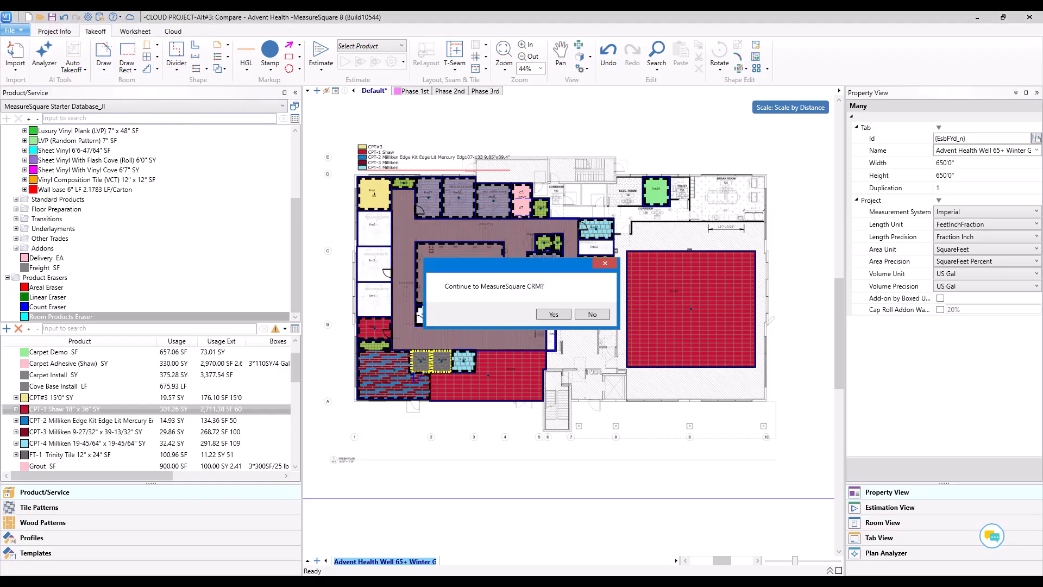
{"action": "left_click", "coordinate": [552, 314]}
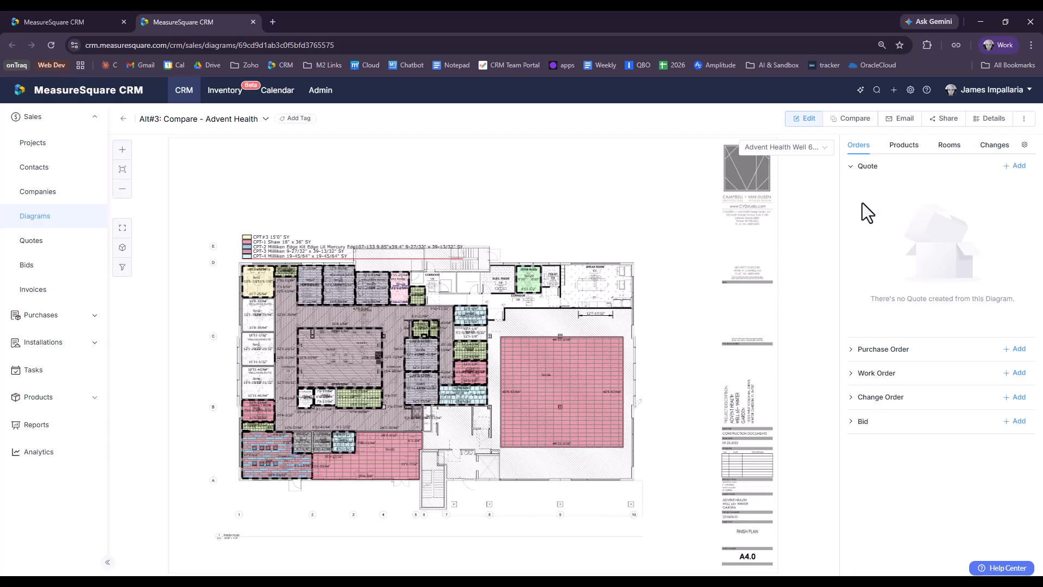
Step: Compare the Alt#3 diagram's changes against 'Advent Health -- Base Bid' to list quantity differences
{"action": "left_click", "coordinate": [1002, 154]}
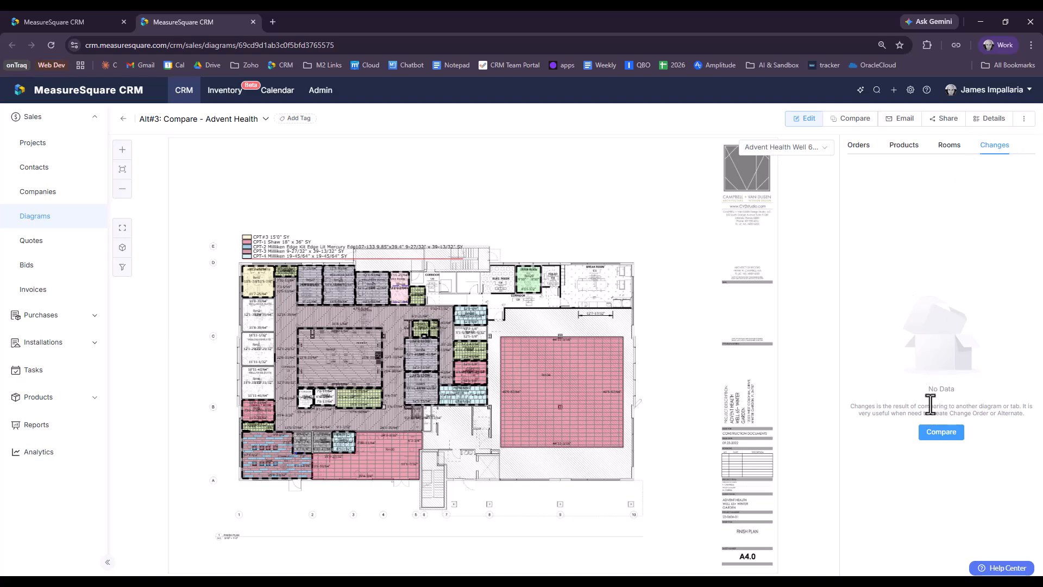
{"action": "left_click", "coordinate": [939, 434]}
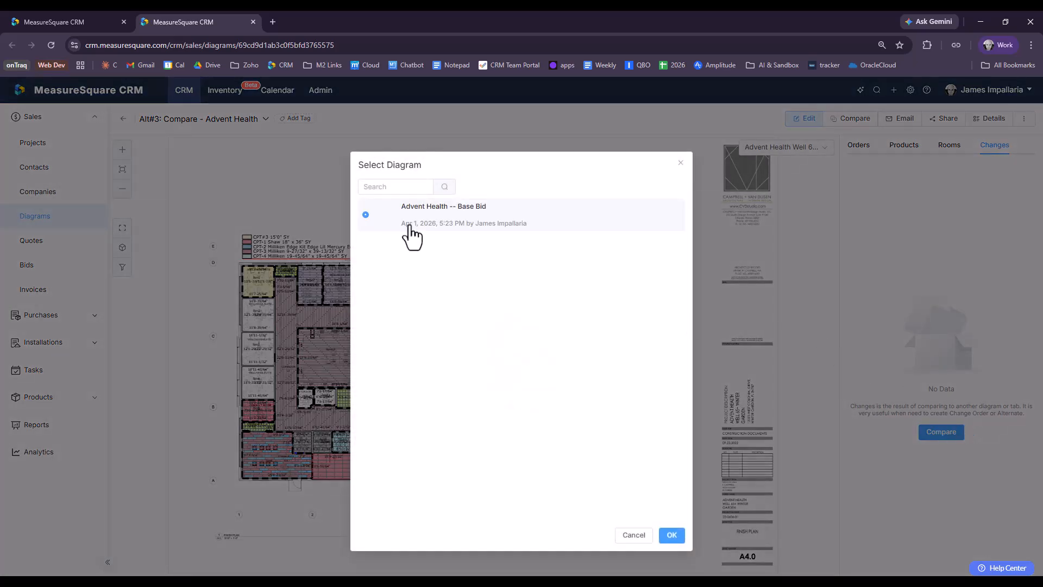
{"action": "left_click", "coordinate": [672, 536]}
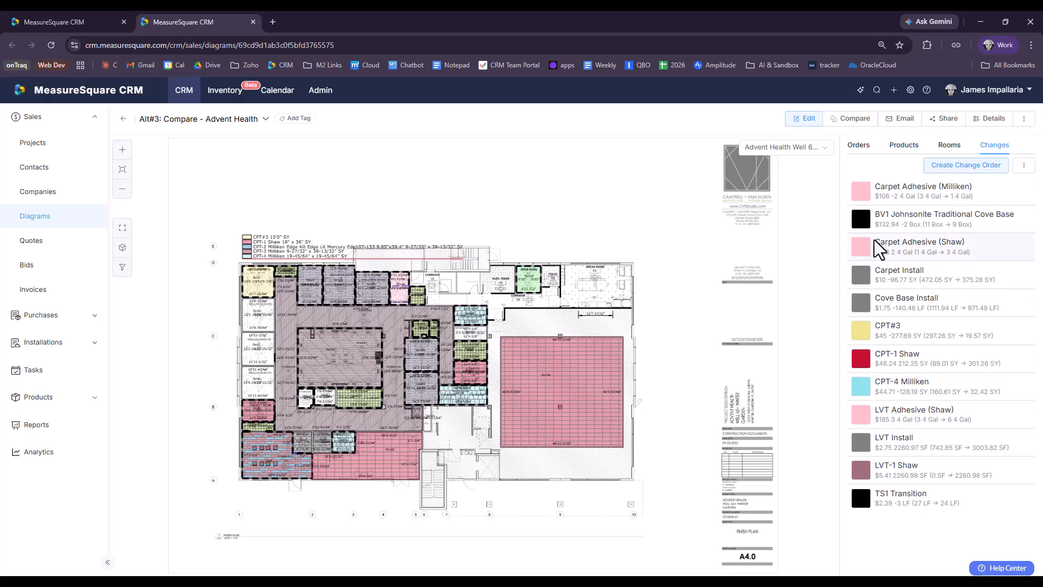
{"action": "left_click", "coordinate": [992, 119]}
Step: Navigate from the Alt#3 diagram to the Rockland Heights project's bid
{"action": "left_click", "coordinate": [798, 144]}
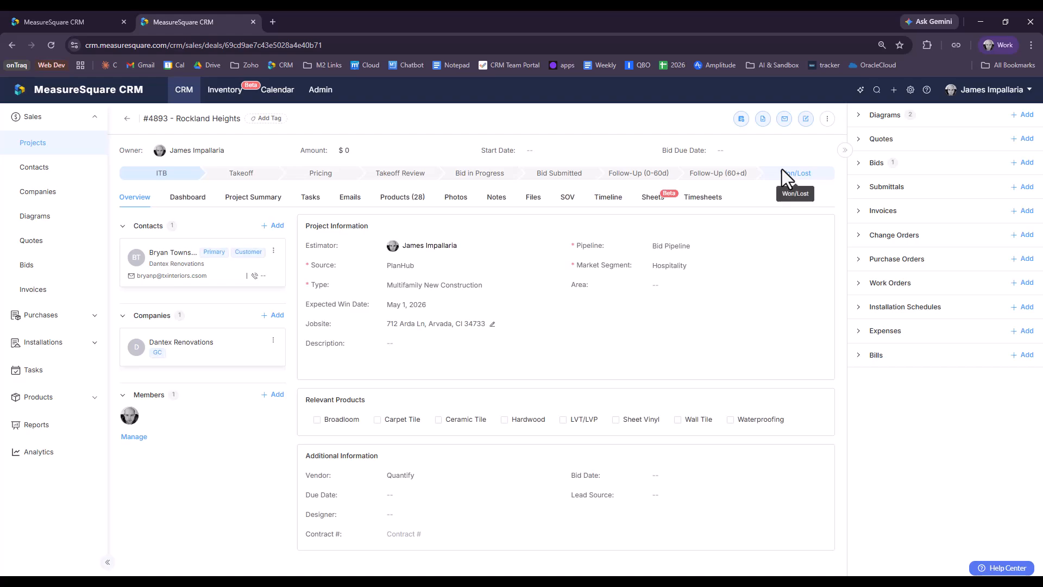
{"action": "left_click", "coordinate": [887, 163]}
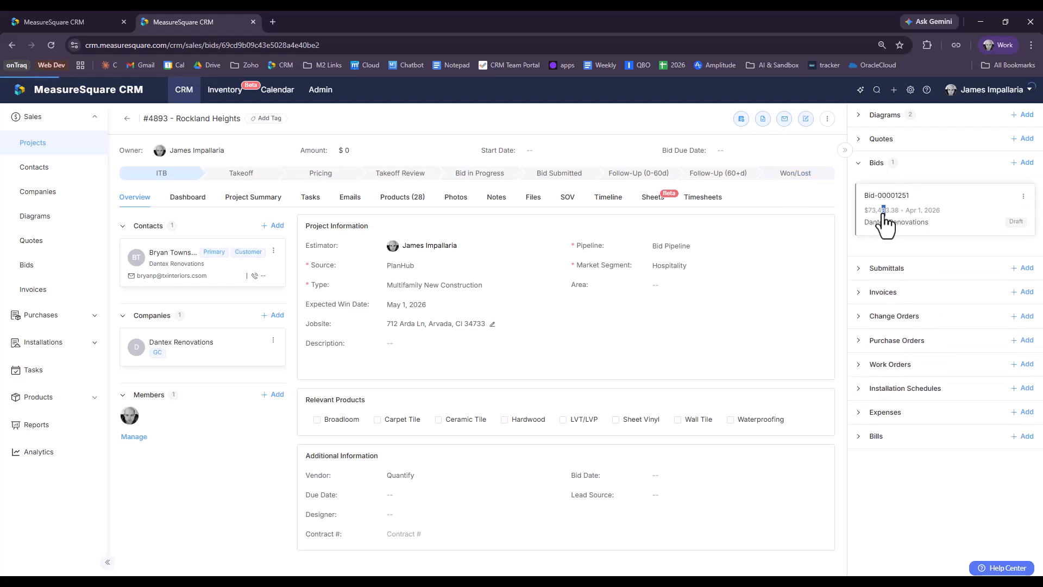
{"action": "left_click", "coordinate": [881, 213]}
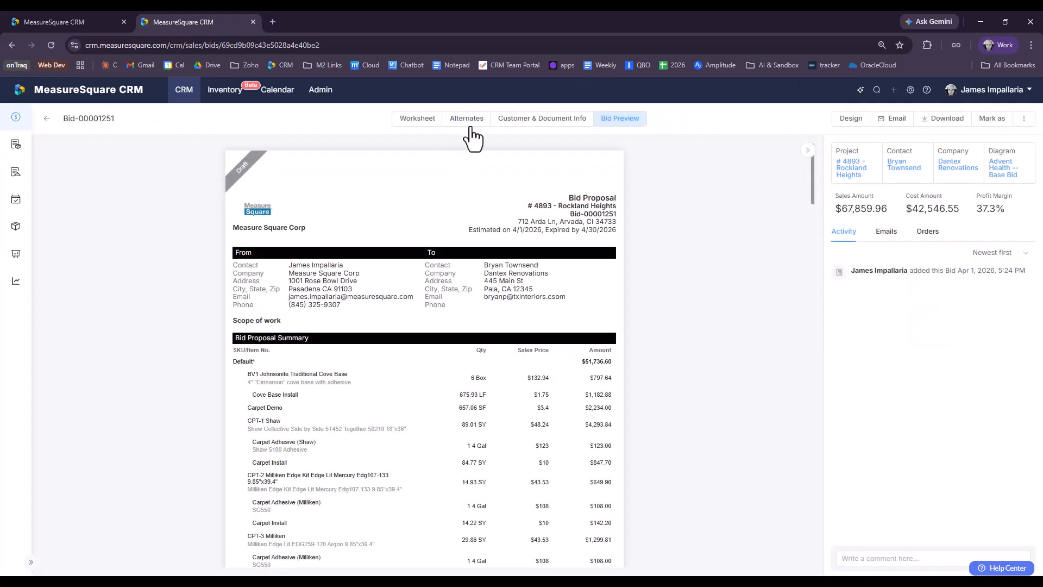
Step: Import the Alt#3 diagram's changes into alternate #3 Compare Feature, totaling $10,185.57
{"action": "left_click", "coordinate": [470, 120]}
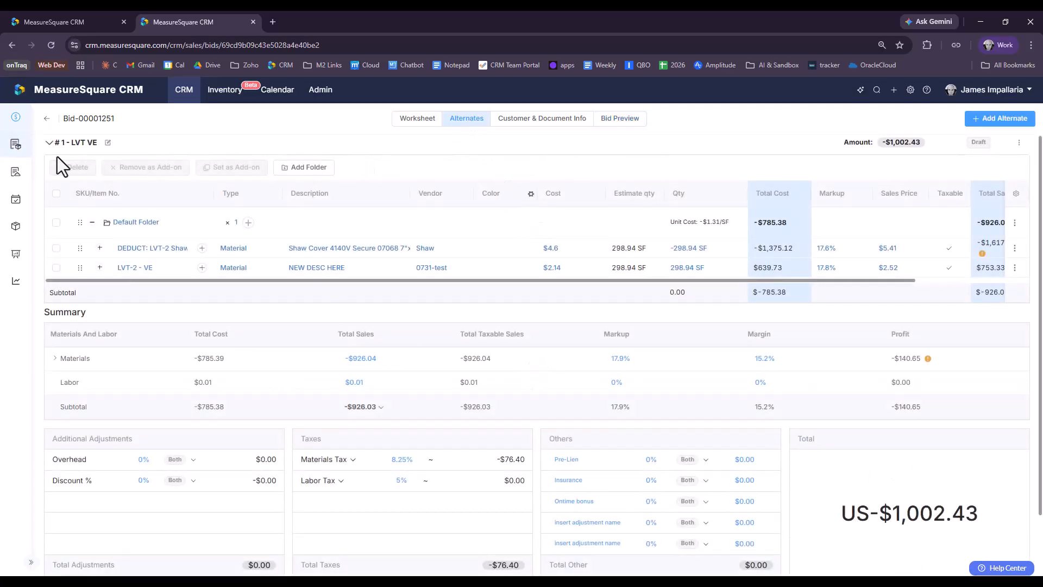
{"action": "left_click", "coordinate": [49, 143]}
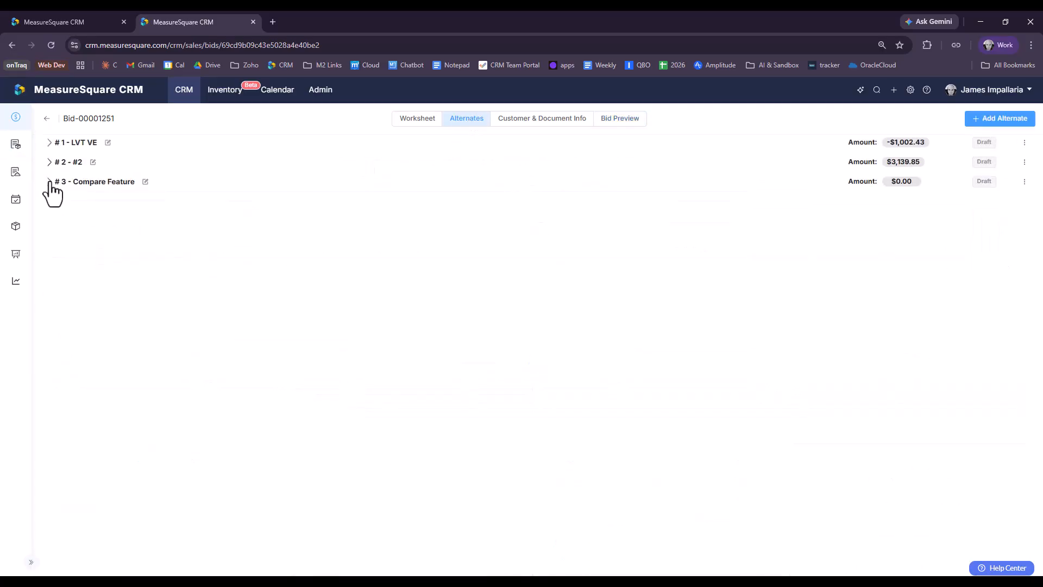
{"action": "left_click", "coordinate": [49, 182]}
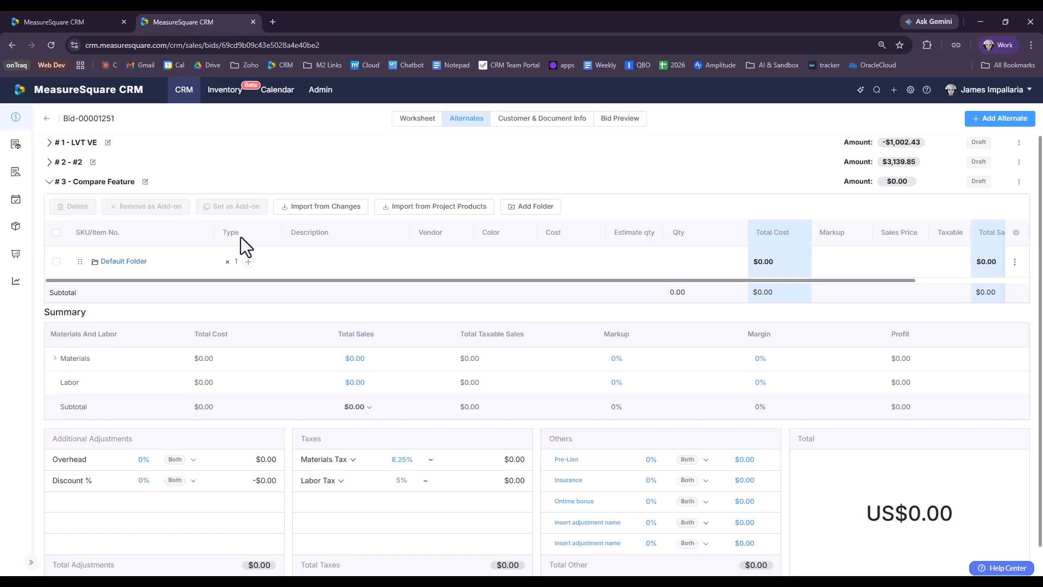
{"action": "left_click", "coordinate": [354, 213]}
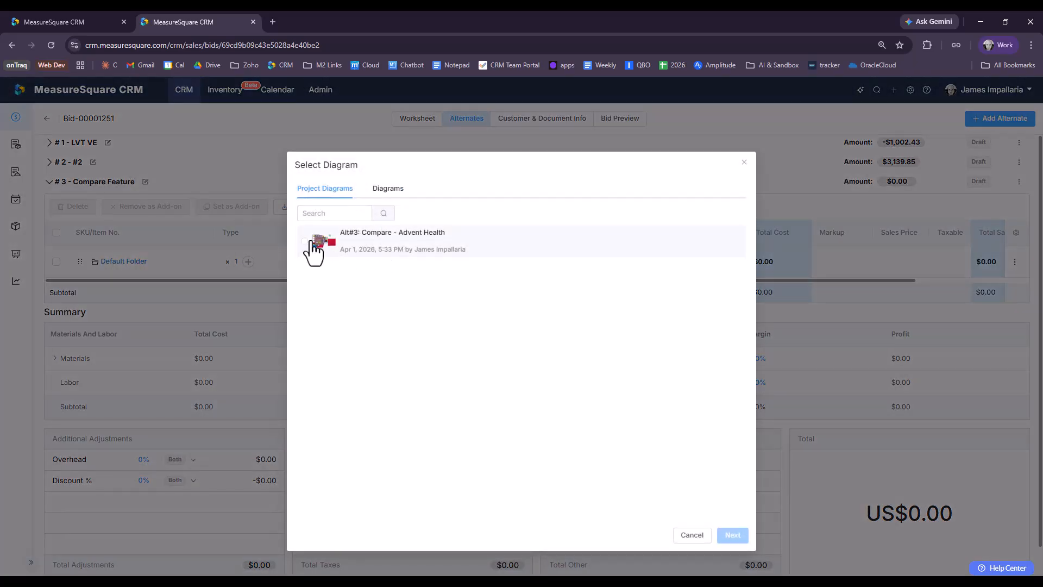
{"action": "left_click", "coordinate": [305, 241]}
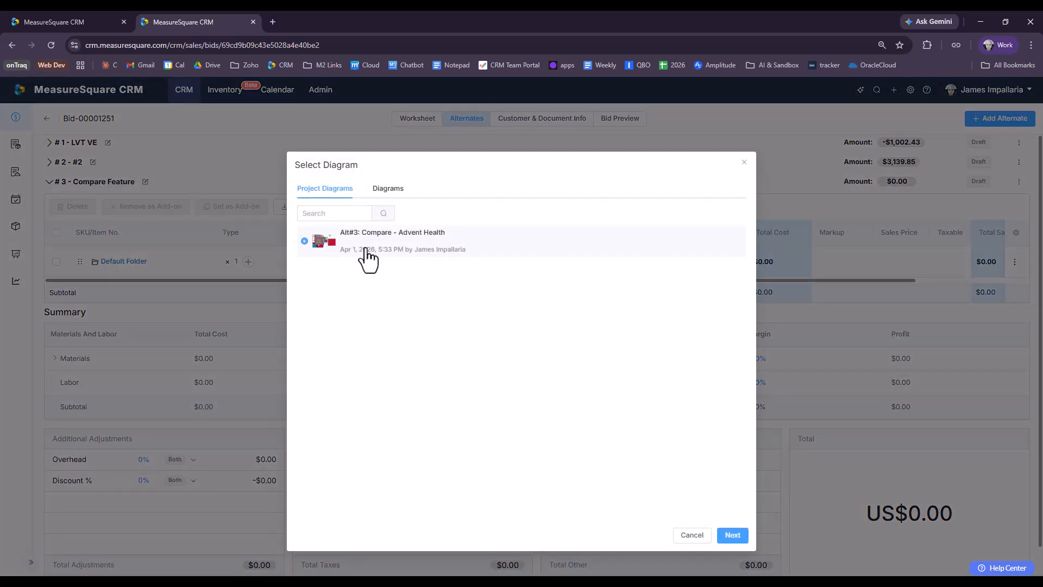
{"action": "left_click", "coordinate": [729, 536]}
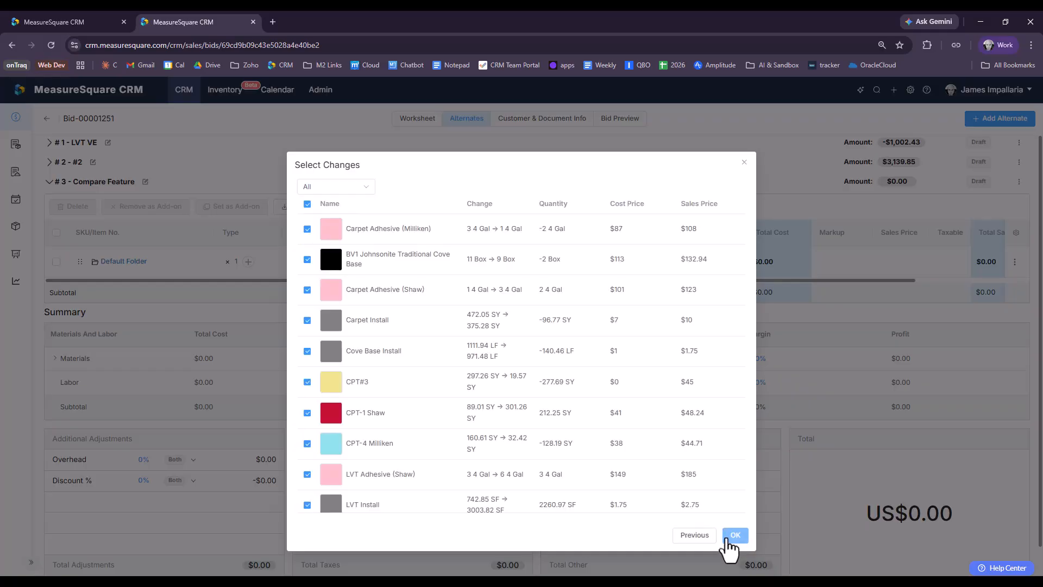
{"action": "left_click", "coordinate": [736, 535]}
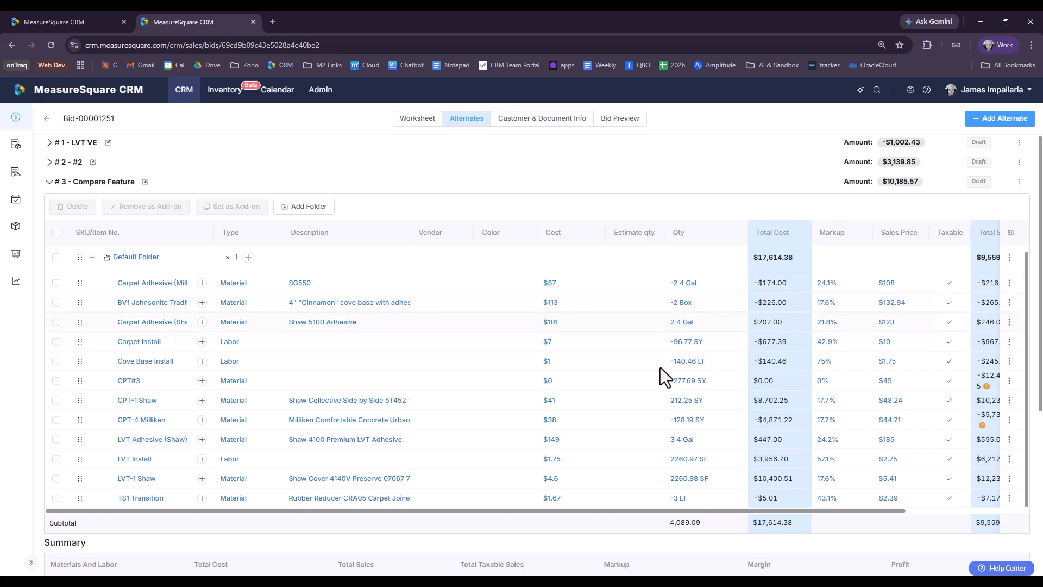
{"action": "scroll", "coordinate": [672, 354], "scroll_direction": "down", "scroll_amount": 1}
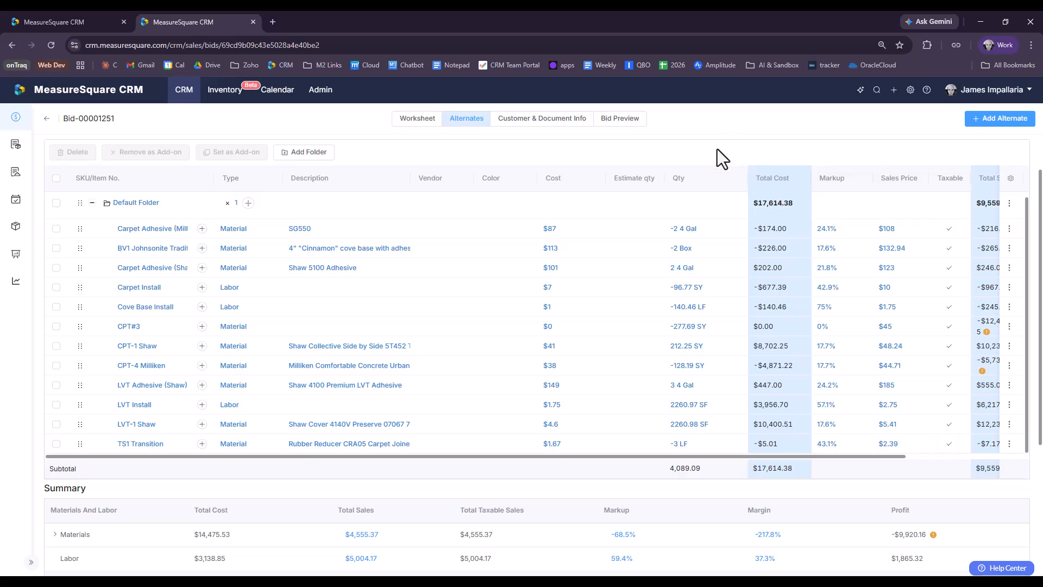
{"action": "scroll", "coordinate": [484, 467], "scroll_direction": "up", "scroll_amount": 1}
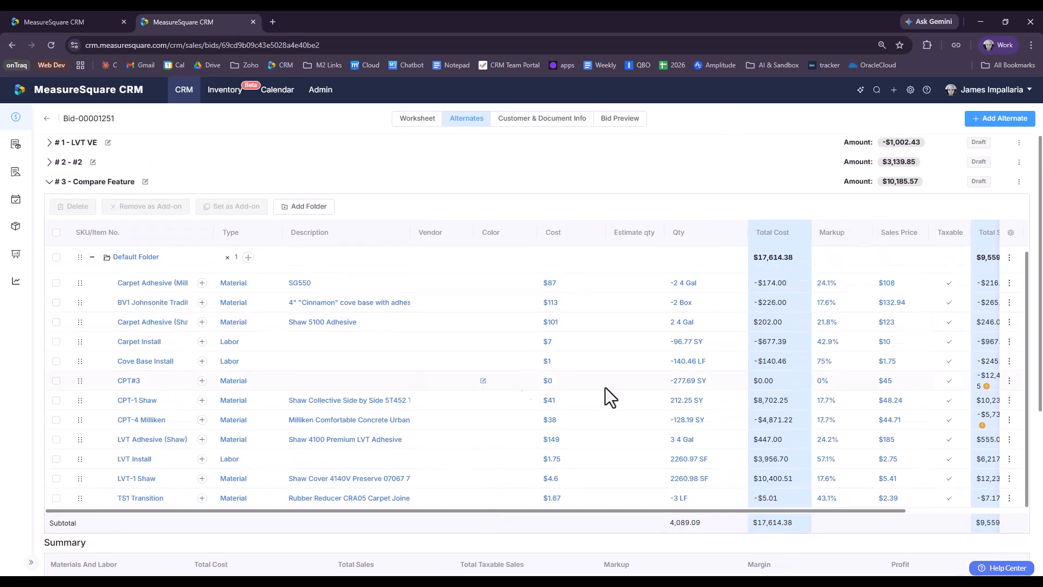
{"action": "scroll", "coordinate": [688, 517], "scroll_direction": "down", "scroll_amount": 2}
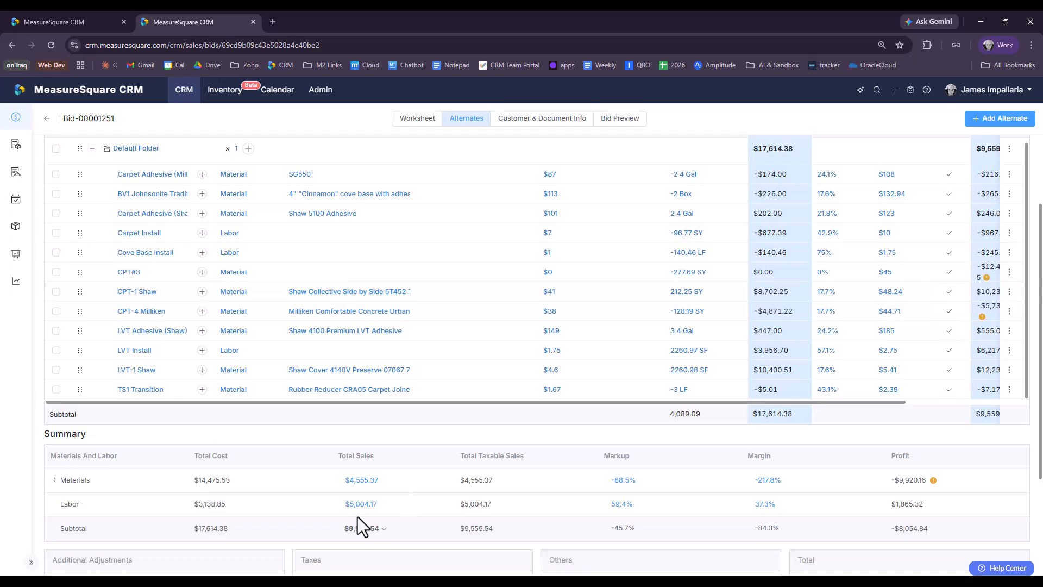
{"action": "scroll", "coordinate": [360, 515], "scroll_direction": "up", "scroll_amount": 2}
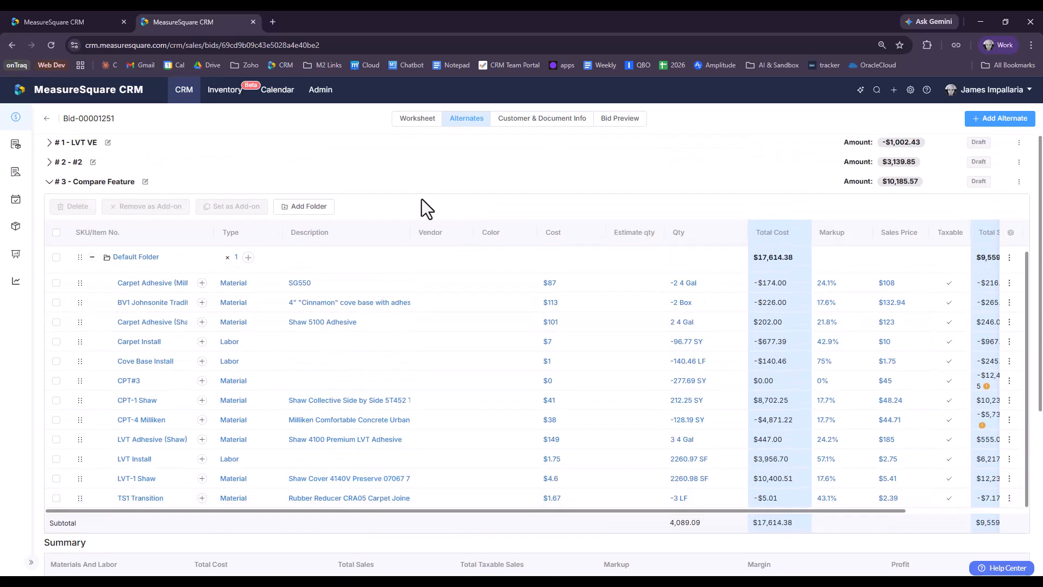